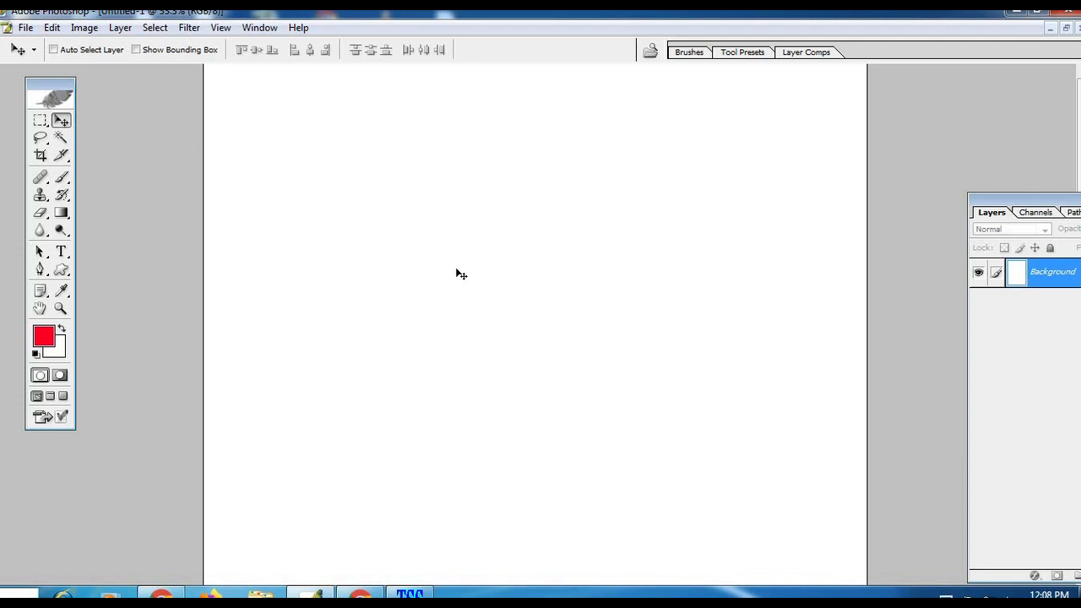
Step: Add a red text layer reading "XEROX" in the upper part of the page
click(63, 254)
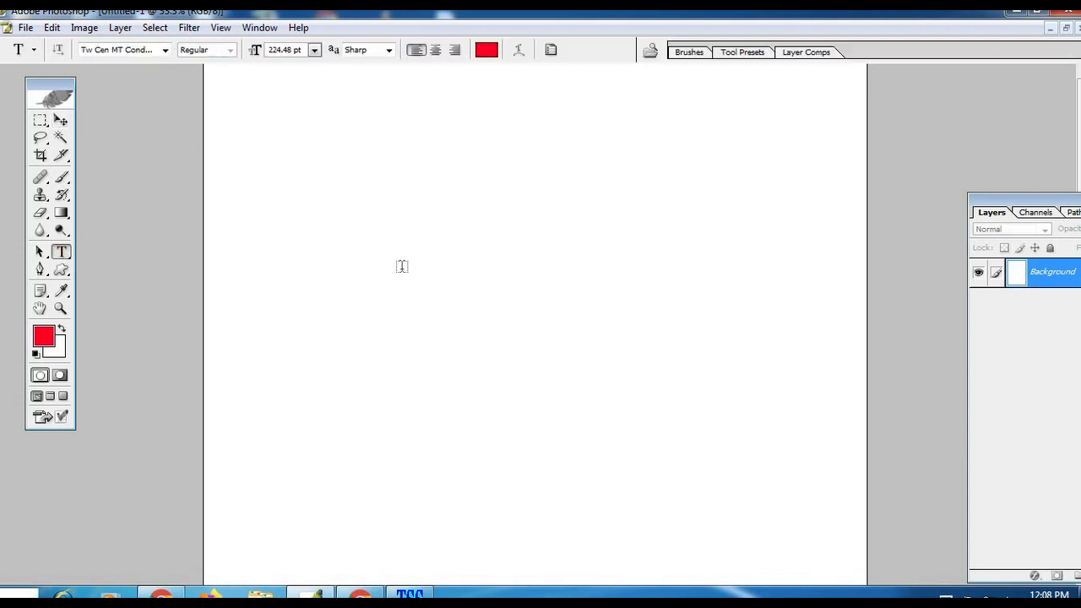
click(400, 267)
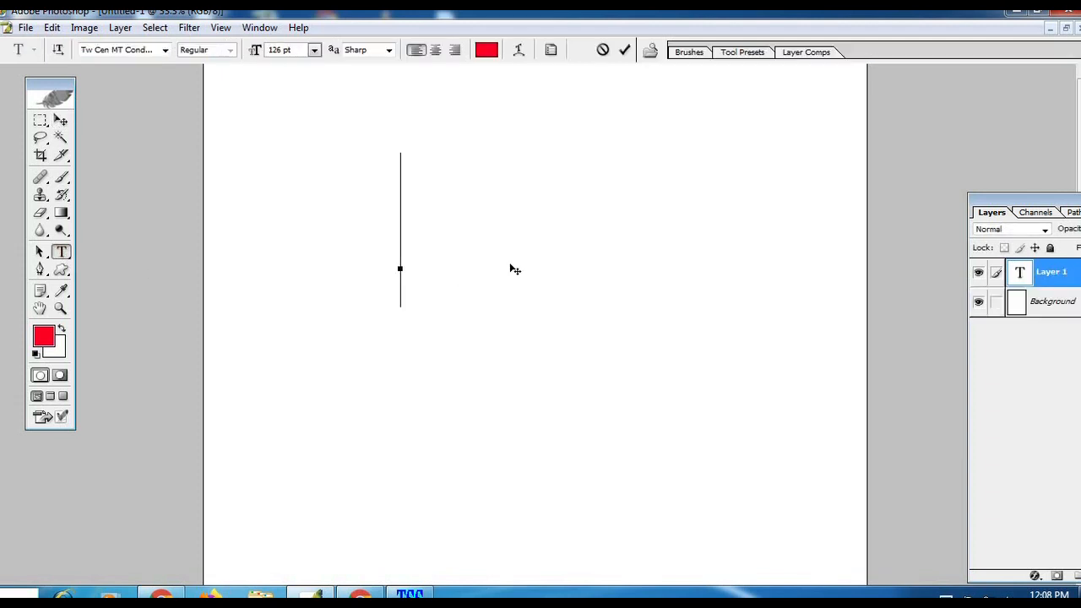
text(XEROX)
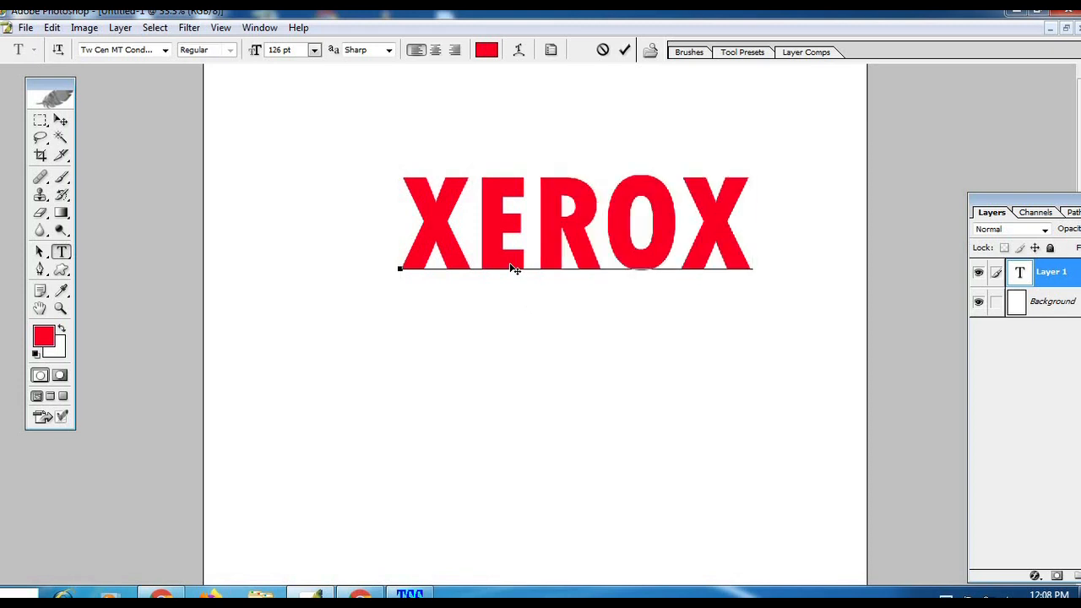
Step: Enlarge the XEROX text to nearly the page width and position it near the top of the page
click(61, 120)
drag(570, 240, 497, 314)
key(ctrl+t)
drag(735, 195, 785, 166)
key(Return)
drag(690, 251, 711, 199)
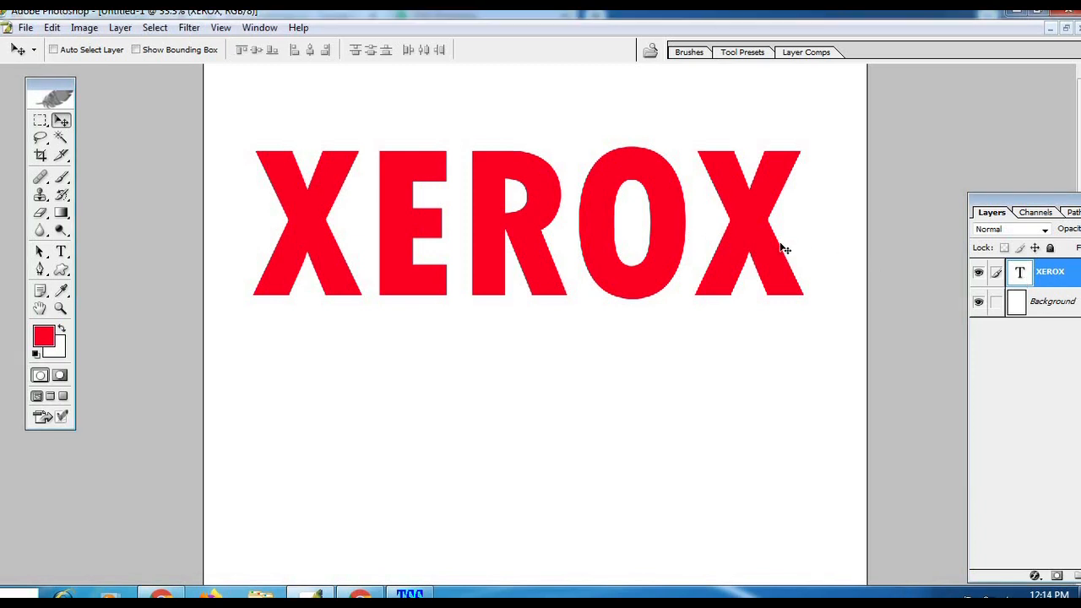
Step: Add a second line reading "PRINT" to the XEROX text layer
double_click(1021, 271)
click(799, 237)
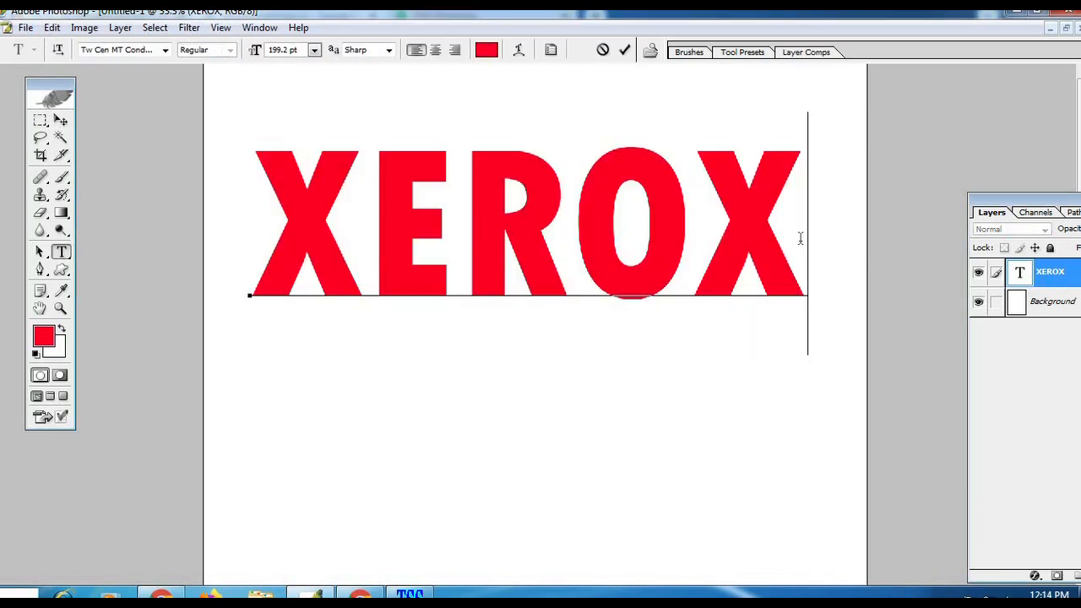
key(Return)
text(PRINT)
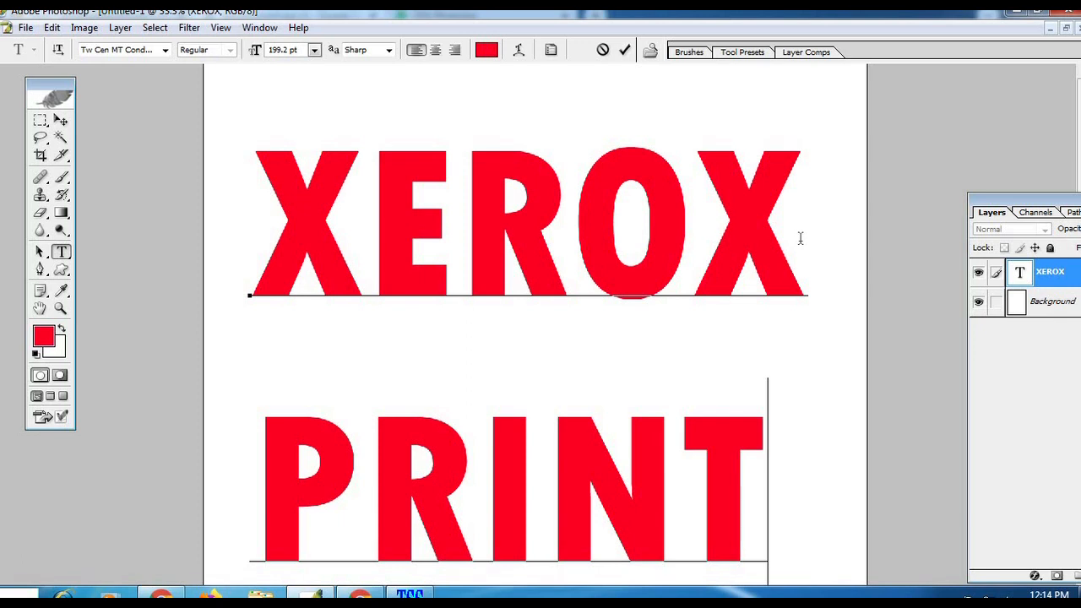
click(61, 121)
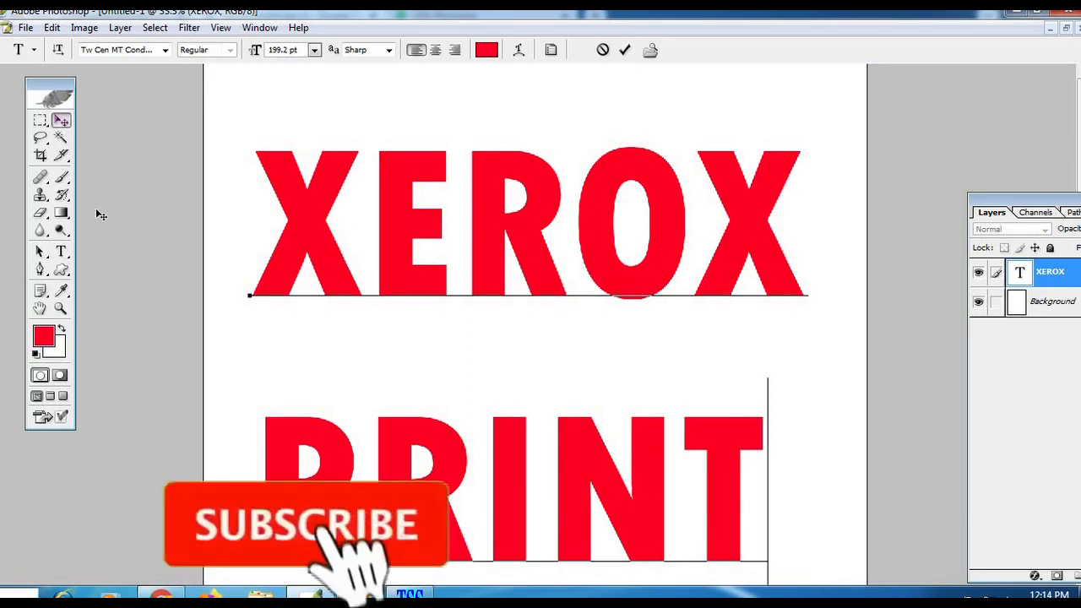
Step: Apply a Bevel and Emboss layer style to the text with 570% depth and 21 px size
click(60, 308)
alt+click(506, 299)
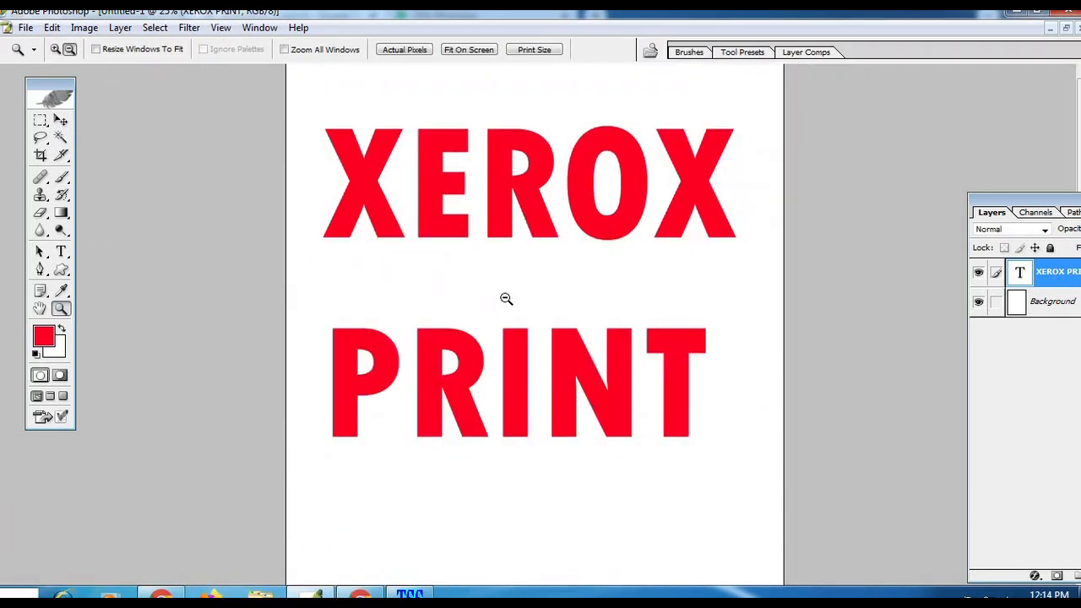
click(120, 28)
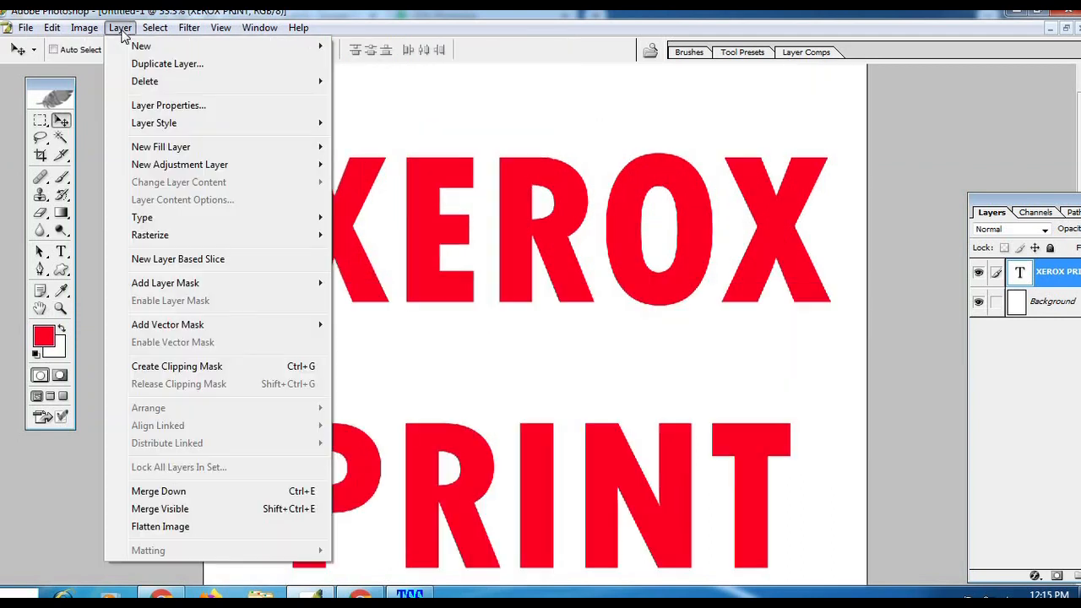
mouse_move(160, 125)
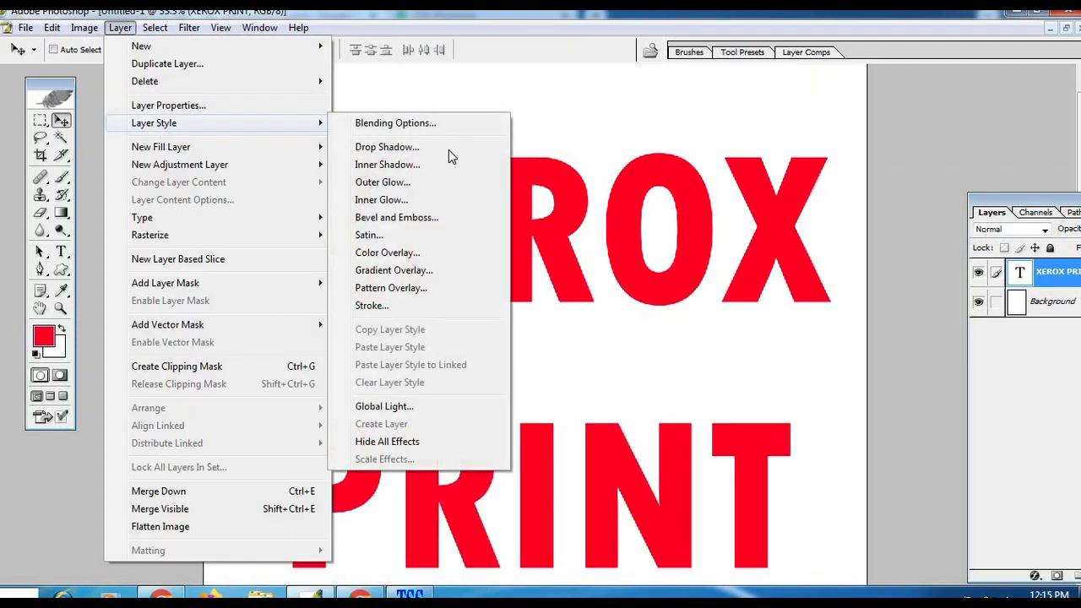
click(397, 218)
drag(506, 314, 412, 287)
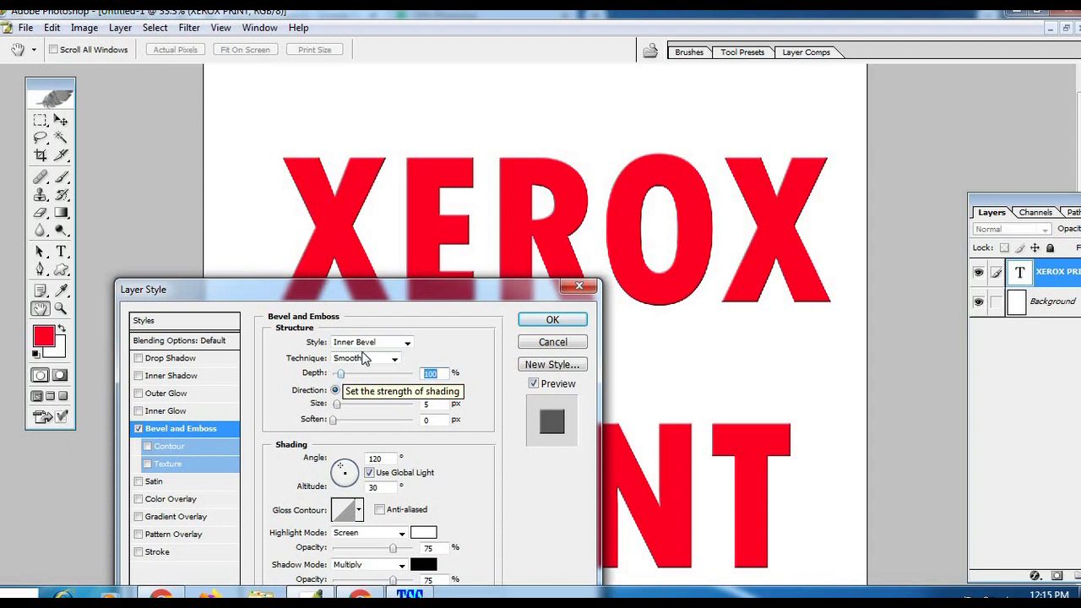
drag(341, 374, 347, 407)
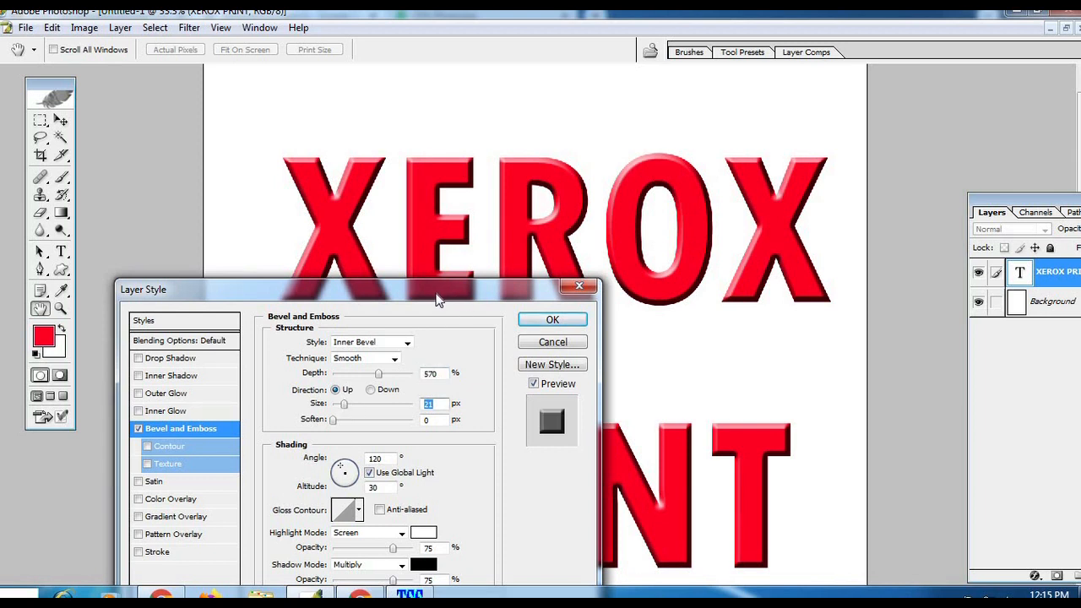
click(552, 321)
Step: Toggle the text layer's visibility to check the embossed lettering
click(978, 273)
click(978, 274)
click(978, 274)
click(978, 274)
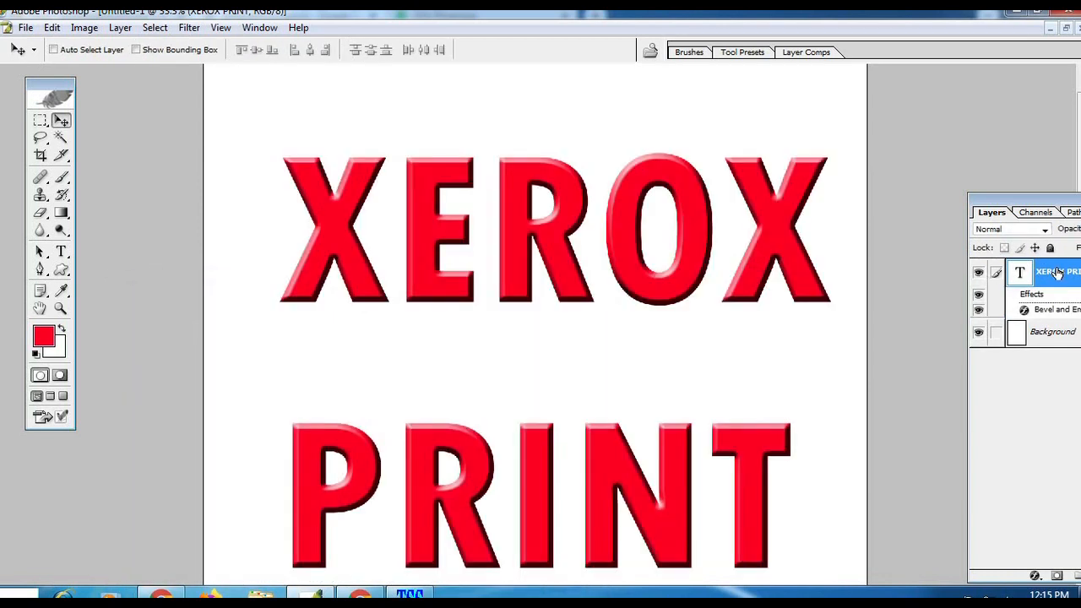
Step: Duplicate the XEROX PRINT text layer and move the copy slightly below the original lettering
drag(1039, 200, 918, 111)
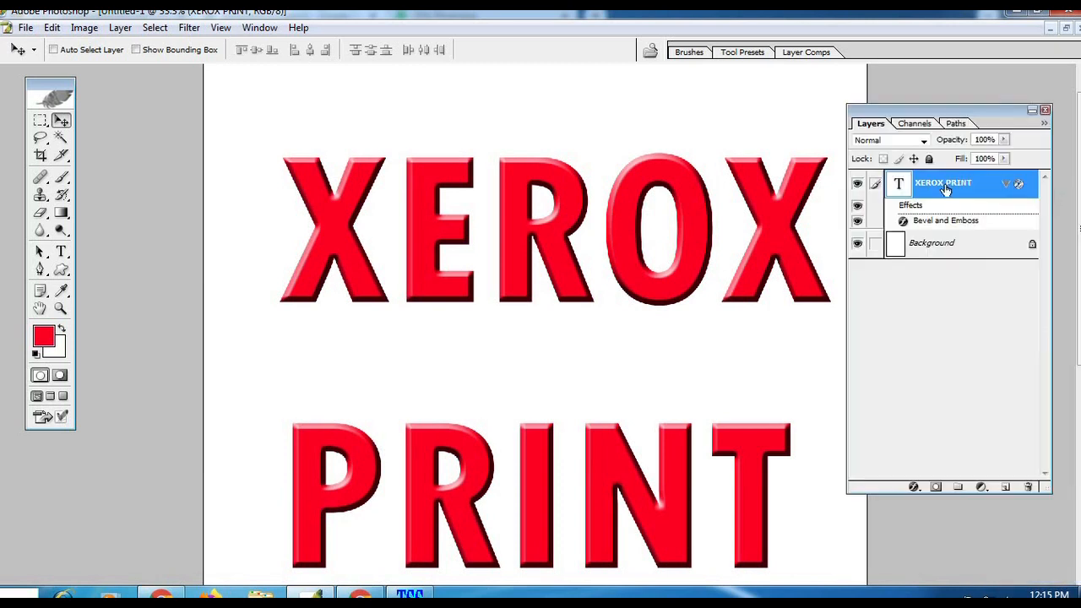
key(ctrl+j)
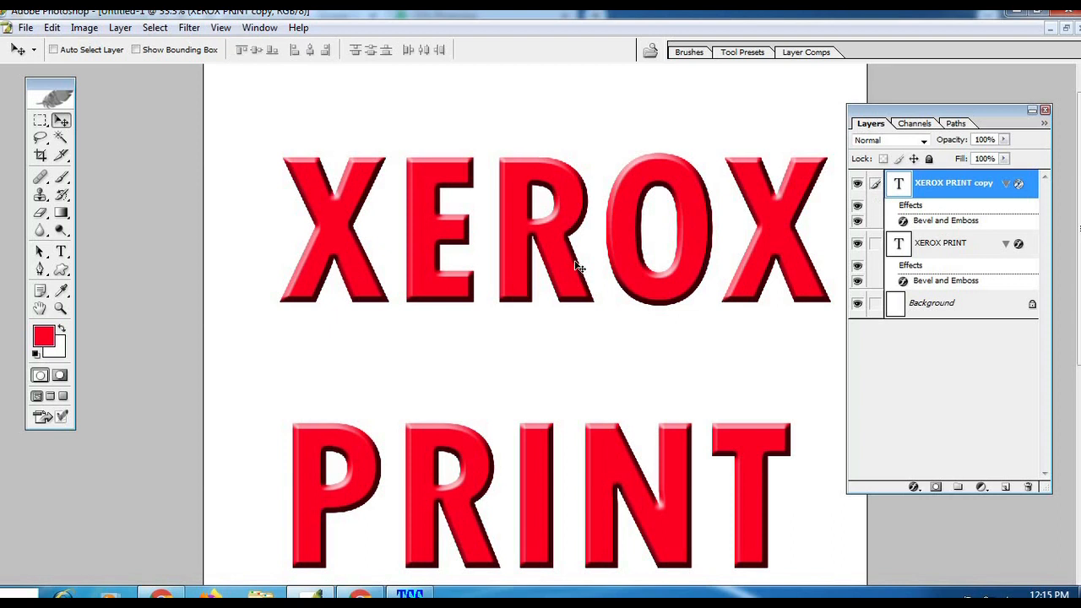
drag(607, 267, 610, 294)
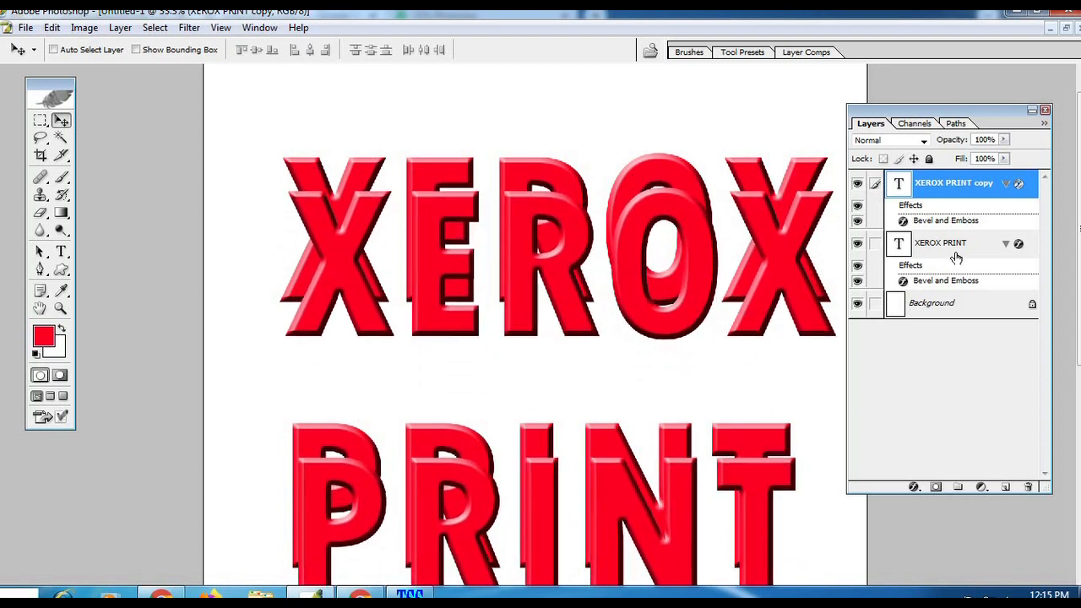
Step: Recolour the duplicated text blue with hue 226 and place its layer beneath the red text layer
double_click(900, 186)
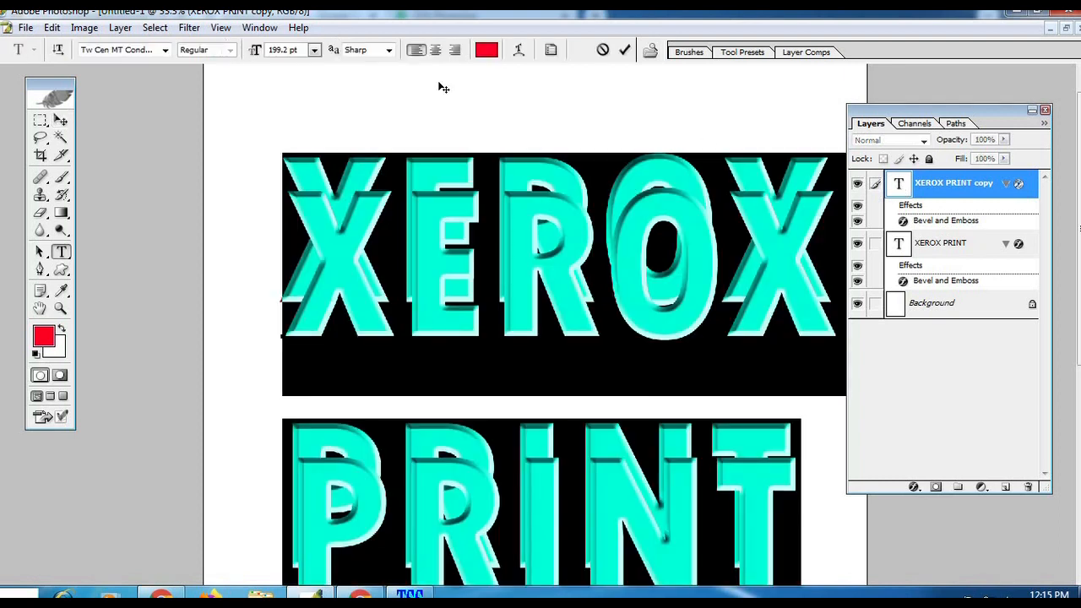
click(487, 49)
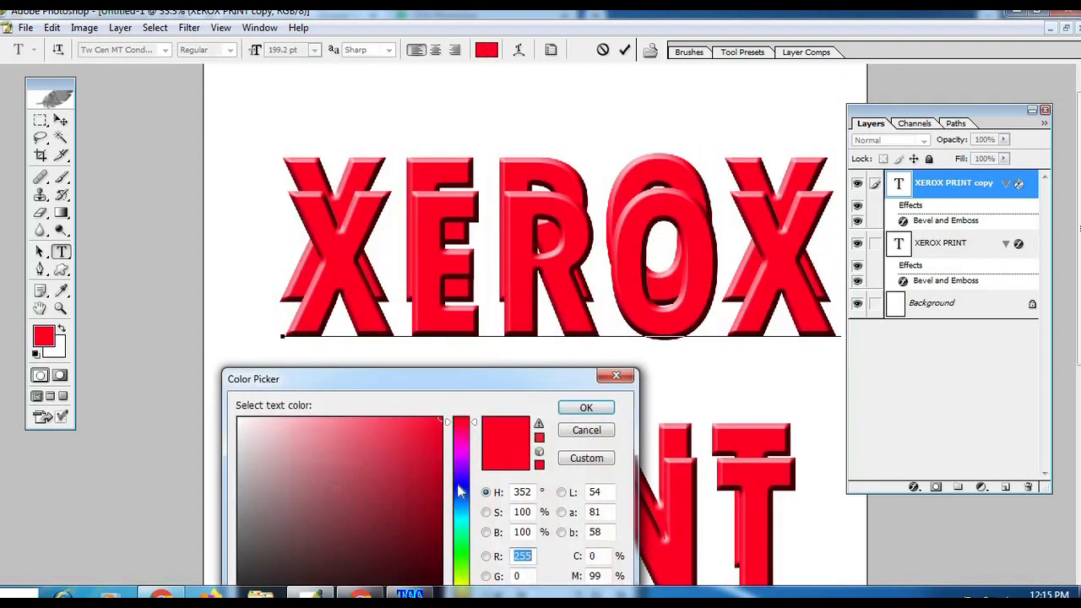
click(461, 493)
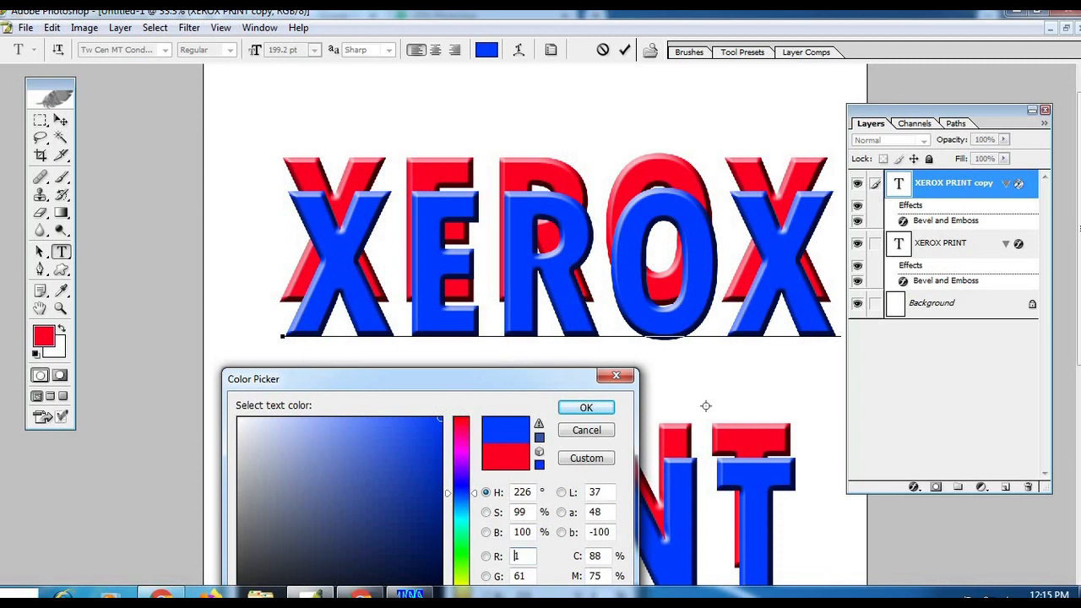
click(586, 407)
click(61, 120)
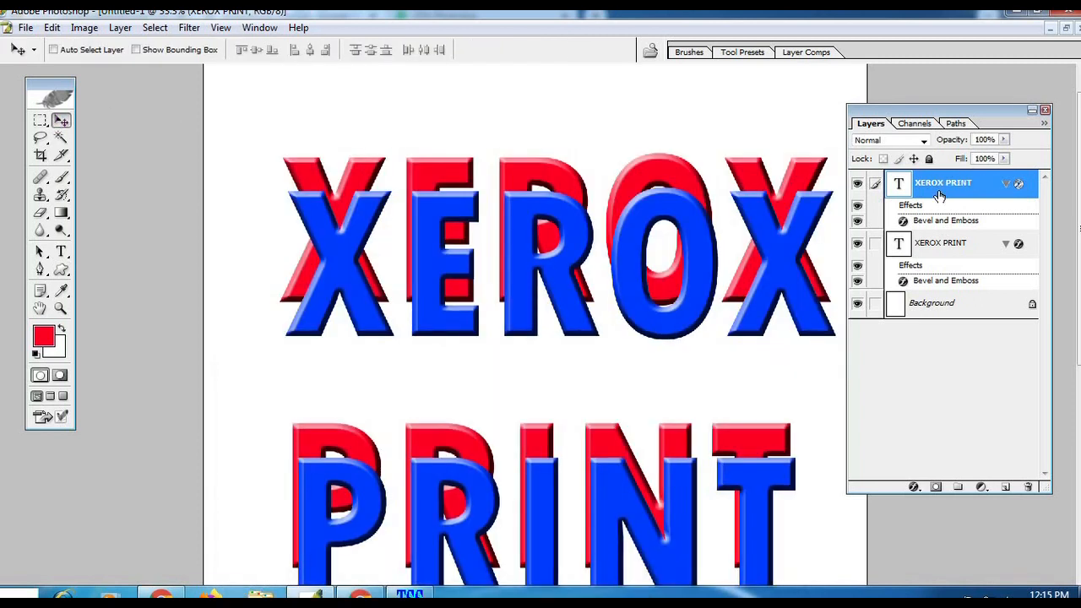
drag(927, 193, 929, 254)
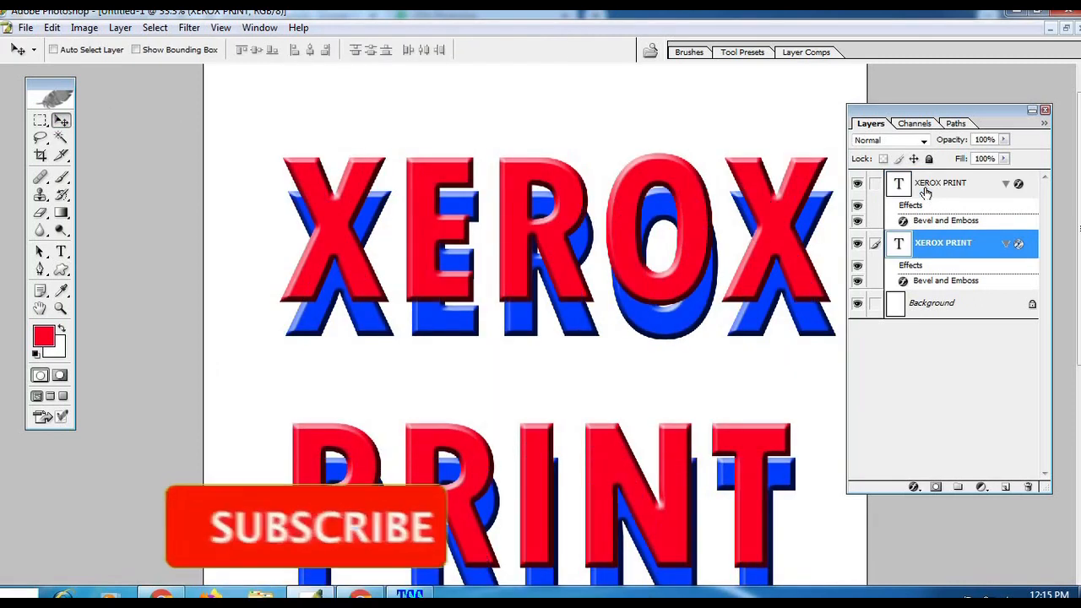
Step: Reposition the blue text slightly up and to the left of the red text to form a 3D edge
drag(473, 375, 470, 334)
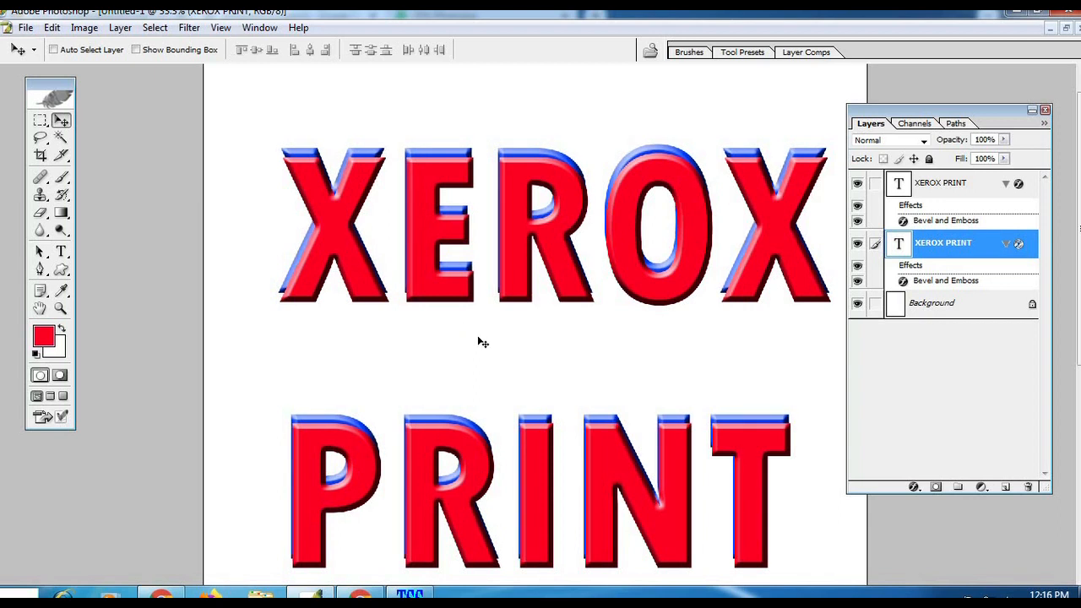
key(Down)
key(Down)
key(Down)
key(Down)
key(Down)
key(Down)
drag(443, 318, 443, 316)
key(Left)
key(Left)
key(Left)
key(Left)
key(Left)
key(Left)
key(Left)
key(Left)
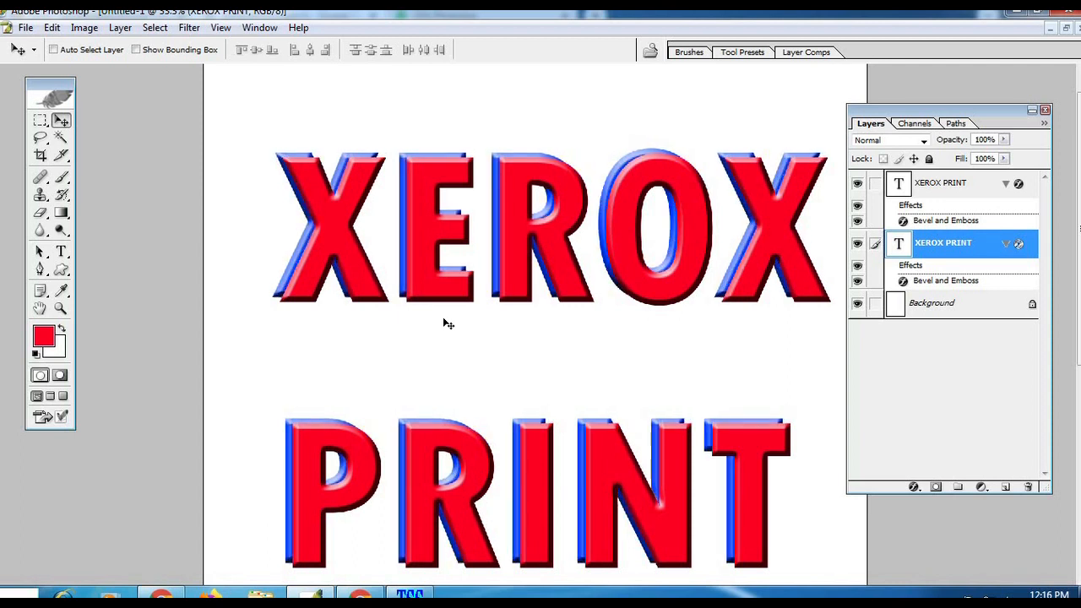
key(Left)
key(Left)
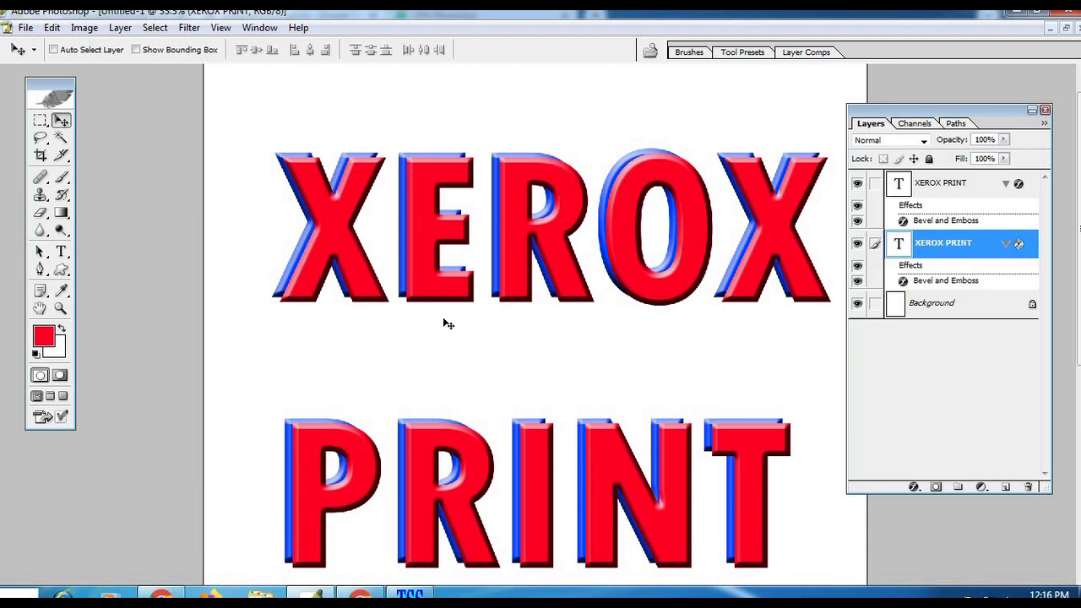
key(Up)
key(Down)
key(Down)
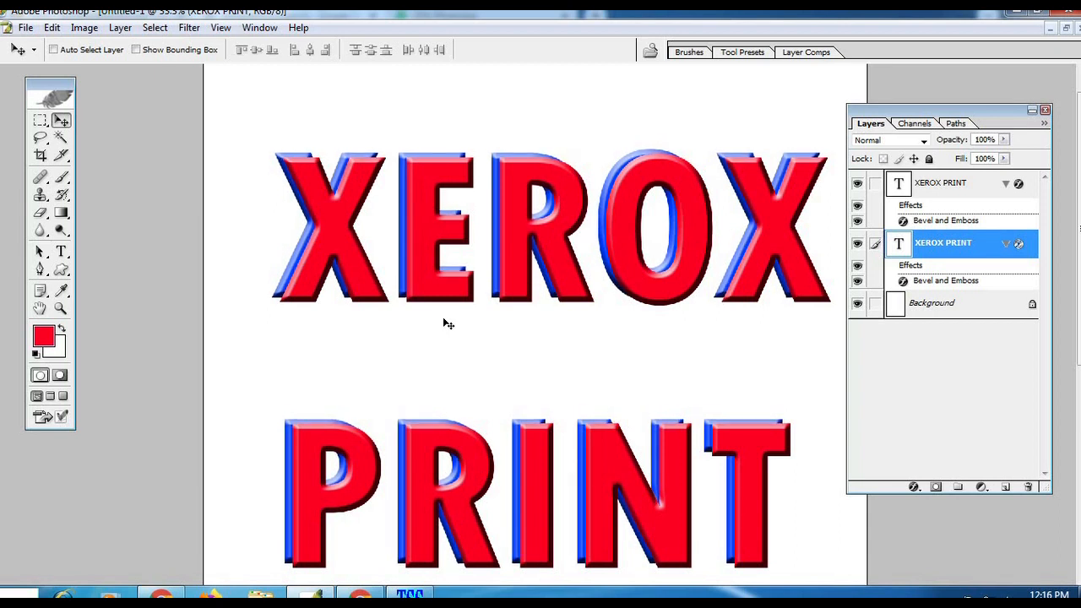
Step: Examine the layered red and blue lettering at different zoom levels
click(60, 308)
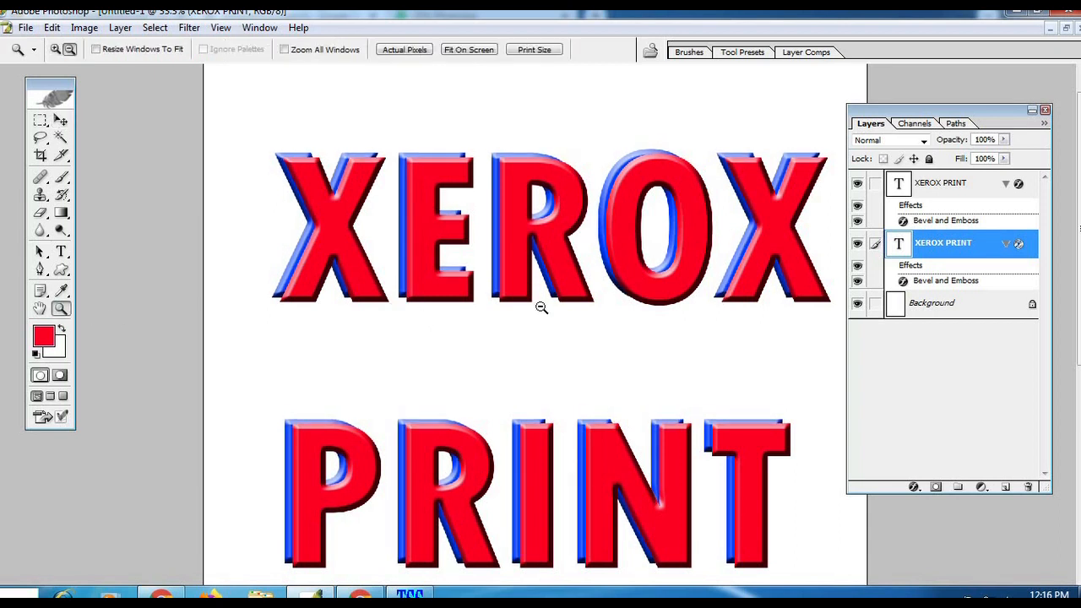
alt+click(540, 266)
click(534, 270)
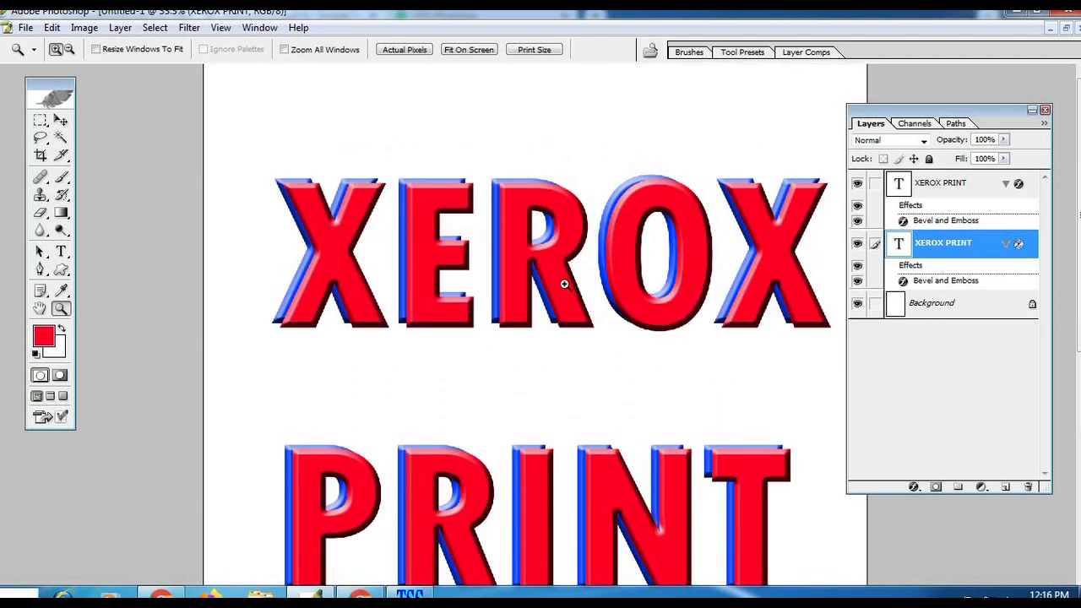
click(564, 284)
alt+click(548, 313)
alt+click(570, 312)
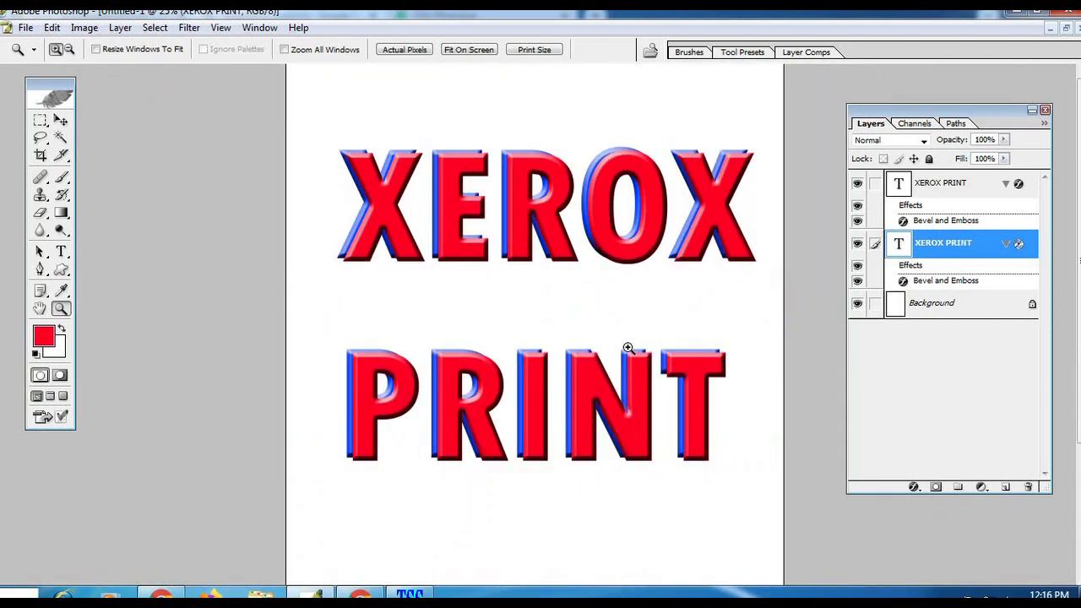
click(609, 257)
alt+click(591, 282)
alt+click(593, 281)
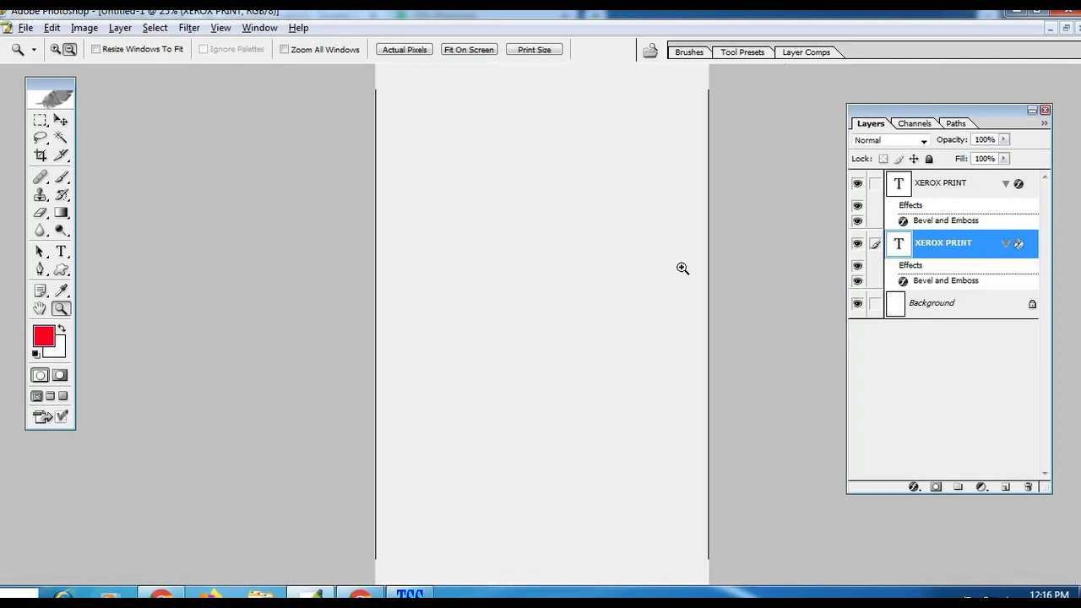
Step: Merge the red and blue text layers into a single layer
key(v)
click(876, 184)
key(ctrl+e)
Step: Toggle the merged layer's visibility to check that it holds both texts
click(858, 186)
click(858, 186)
click(859, 186)
click(858, 186)
click(859, 186)
click(858, 186)
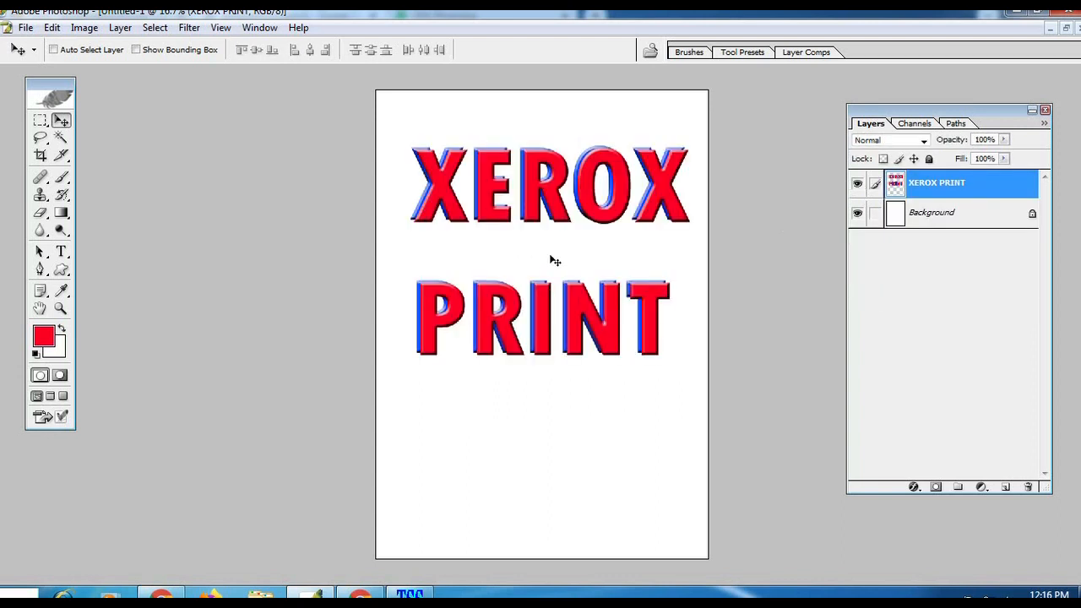
Step: Distort the merged XEROX PRINT text into perspective, with its left side taller and its right side narrowing
key(ctrl+0)
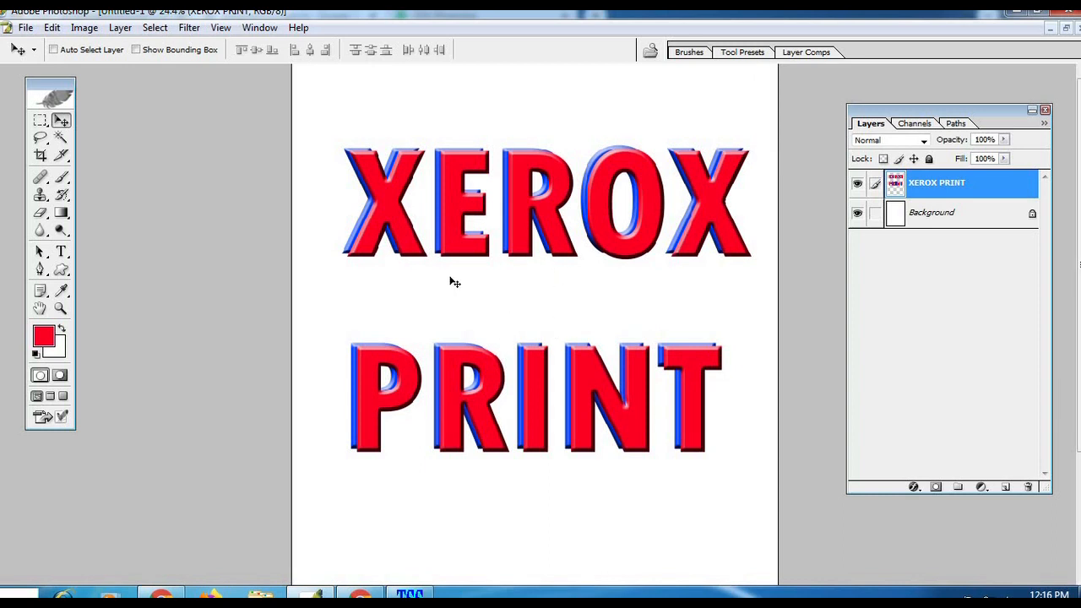
key(ctrl+t)
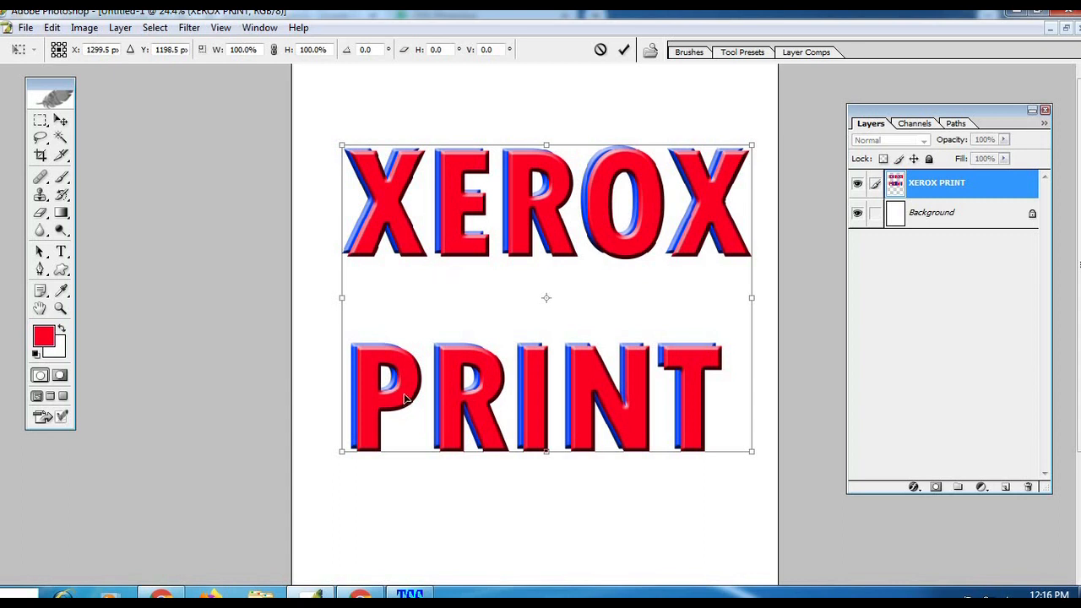
right_click(446, 322)
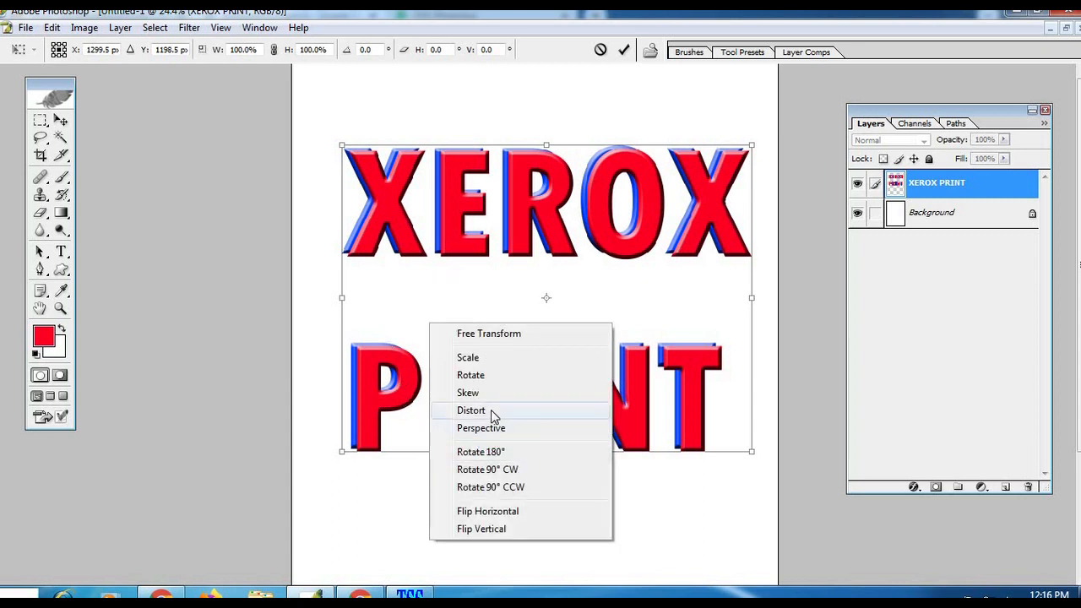
click(473, 410)
drag(343, 453, 411, 583)
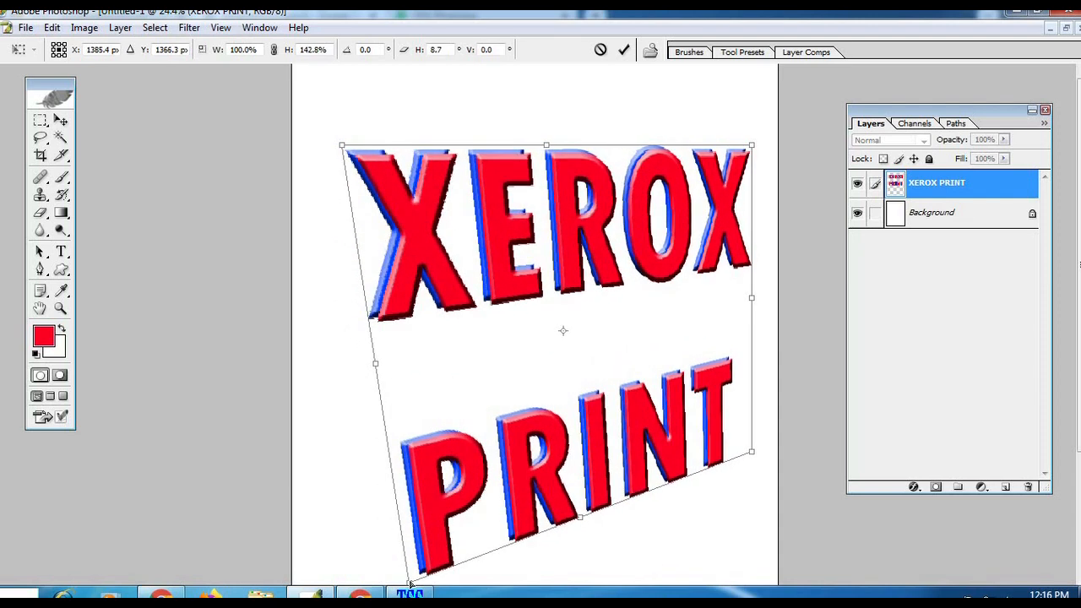
drag(341, 147, 402, 117)
drag(753, 145, 724, 174)
drag(747, 456, 735, 403)
drag(403, 117, 362, 114)
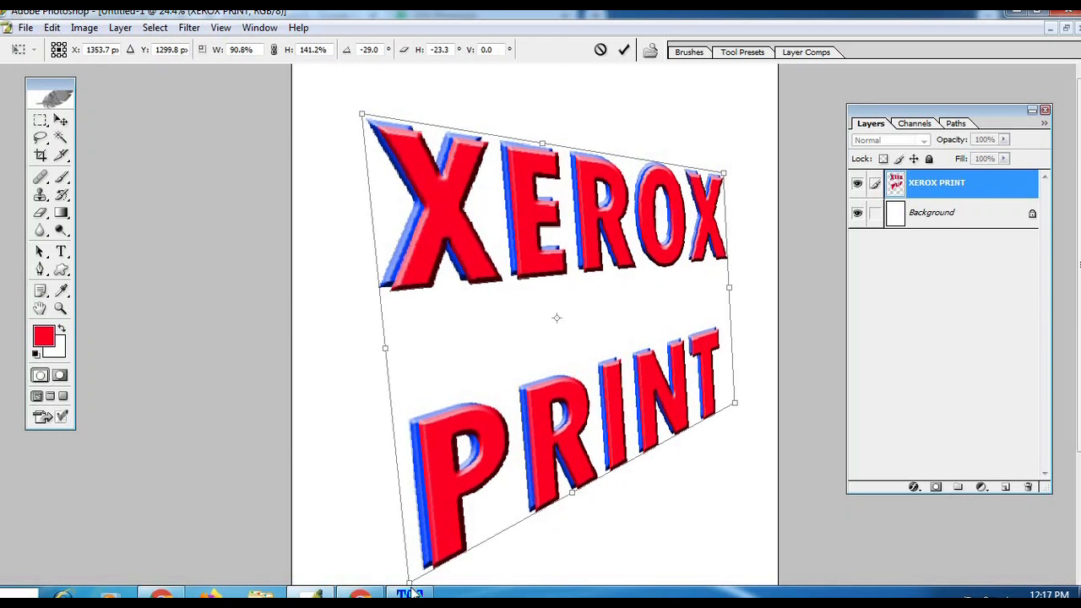
drag(385, 581, 362, 567)
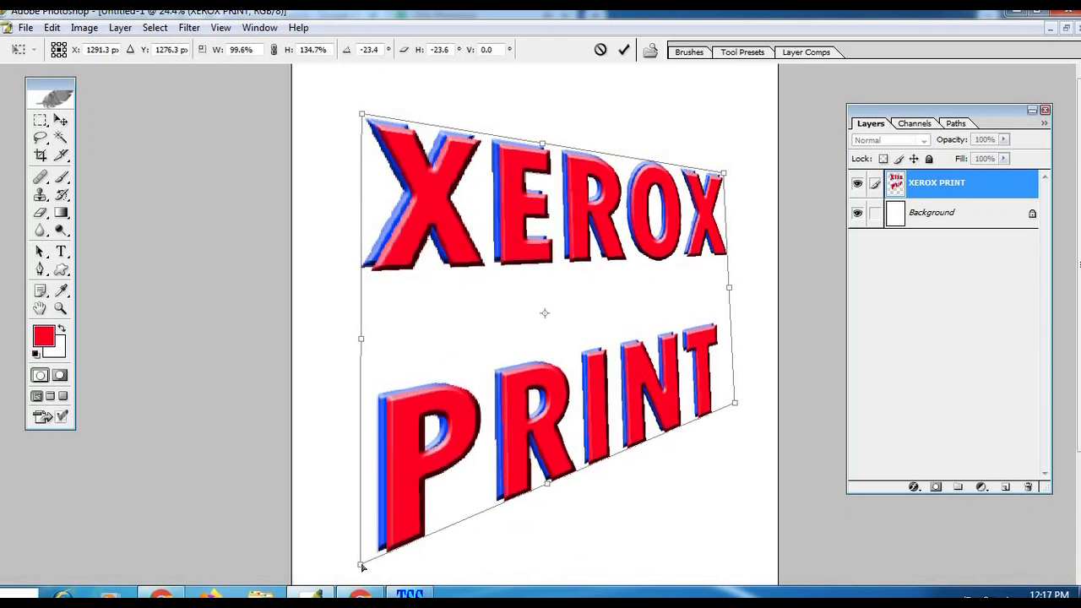
double_click(486, 464)
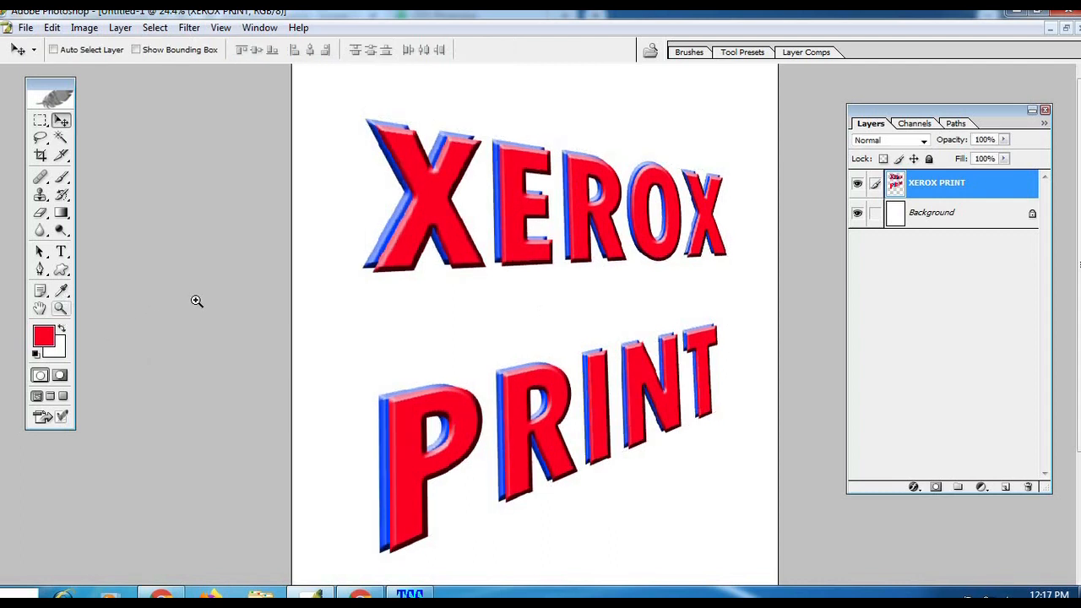
Step: Examine the distorted XEROX PRINT lettering at different zoom levels
click(61, 308)
alt+click(549, 270)
click(618, 257)
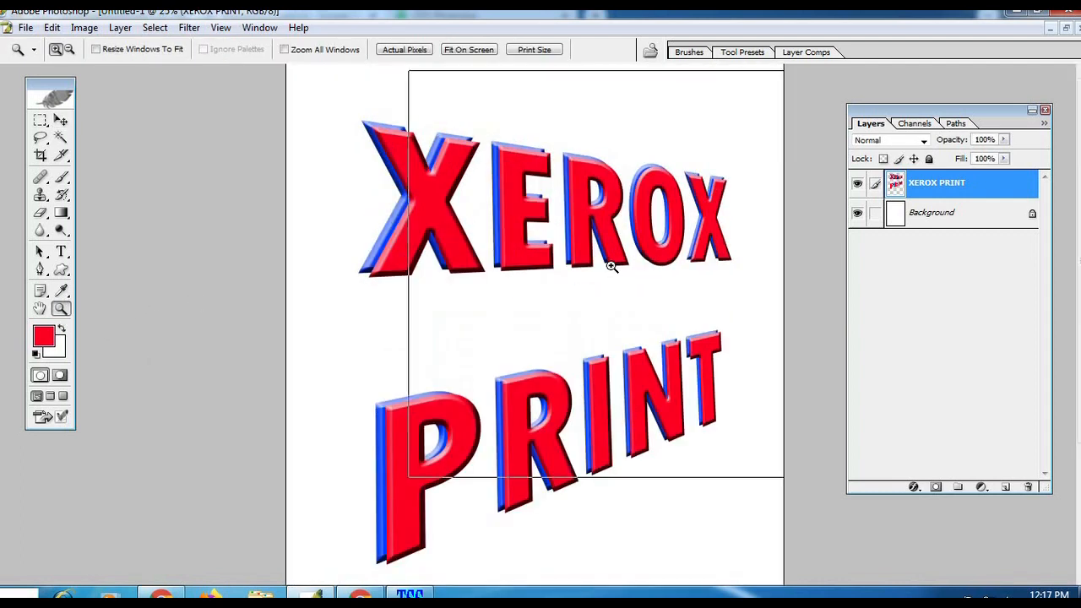
alt+click(520, 300)
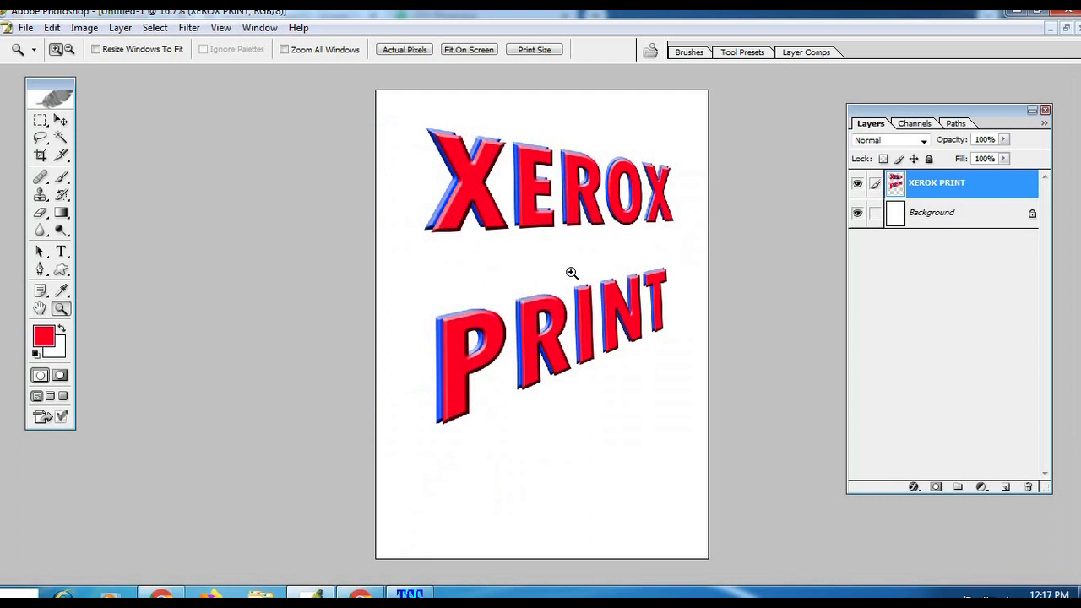
click(586, 213)
alt+click(608, 233)
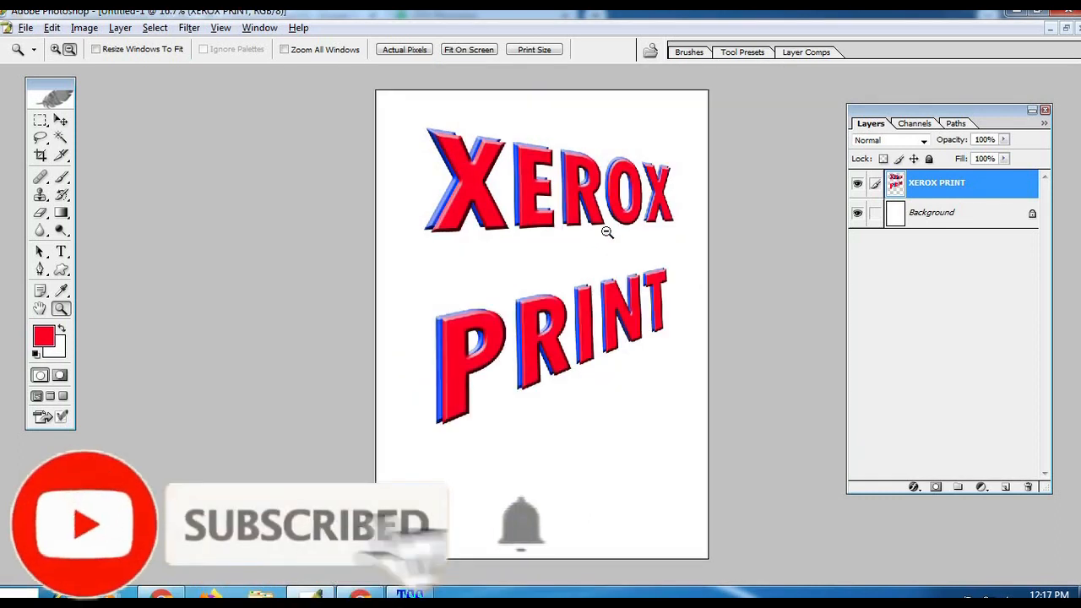
click(580, 242)
Step: Hide the XEROX PRINT layer and add the red text COMPUTER at 126 pt in the upper part of the page
key(v)
click(858, 185)
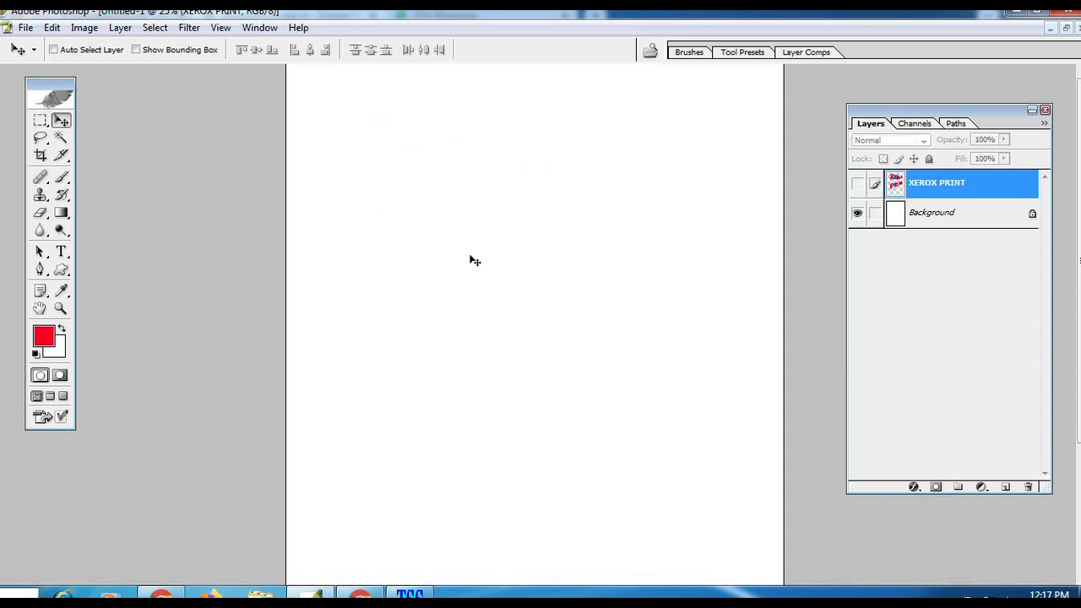
key(t)
click(382, 229)
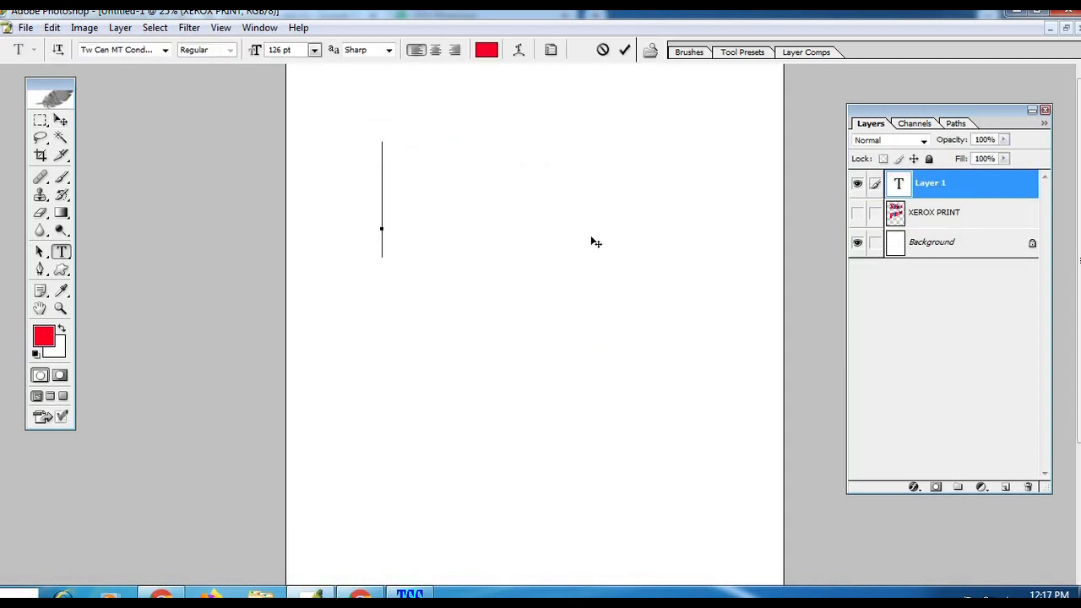
text(COMPUTER)
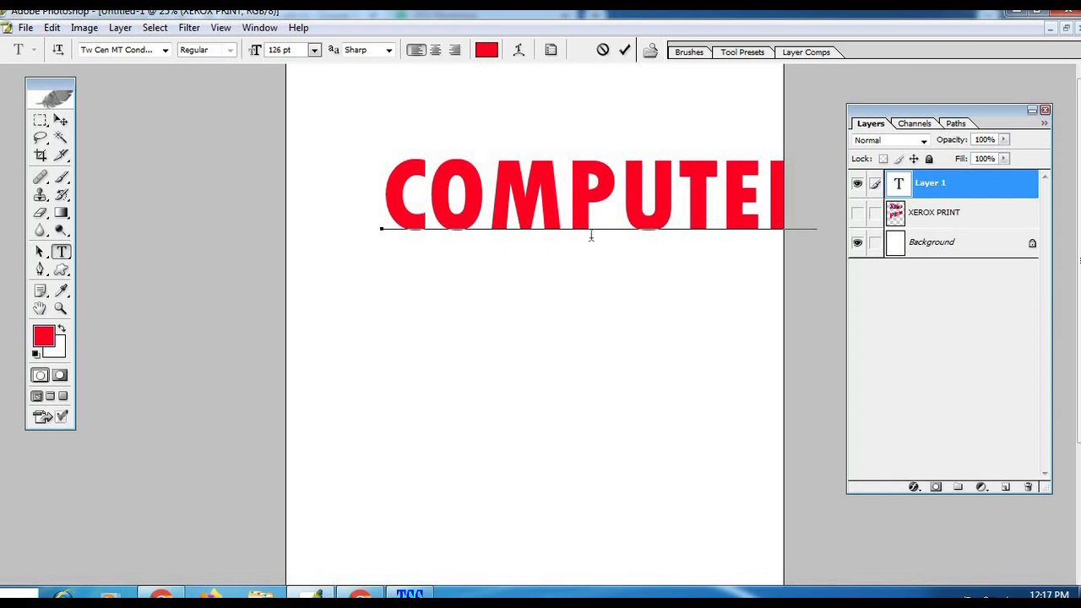
Step: Move the COMPUTER text left and stretch it to about 176.5% height and slightly wider across the page
click(61, 121)
drag(599, 285, 524, 290)
key(ctrl+t)
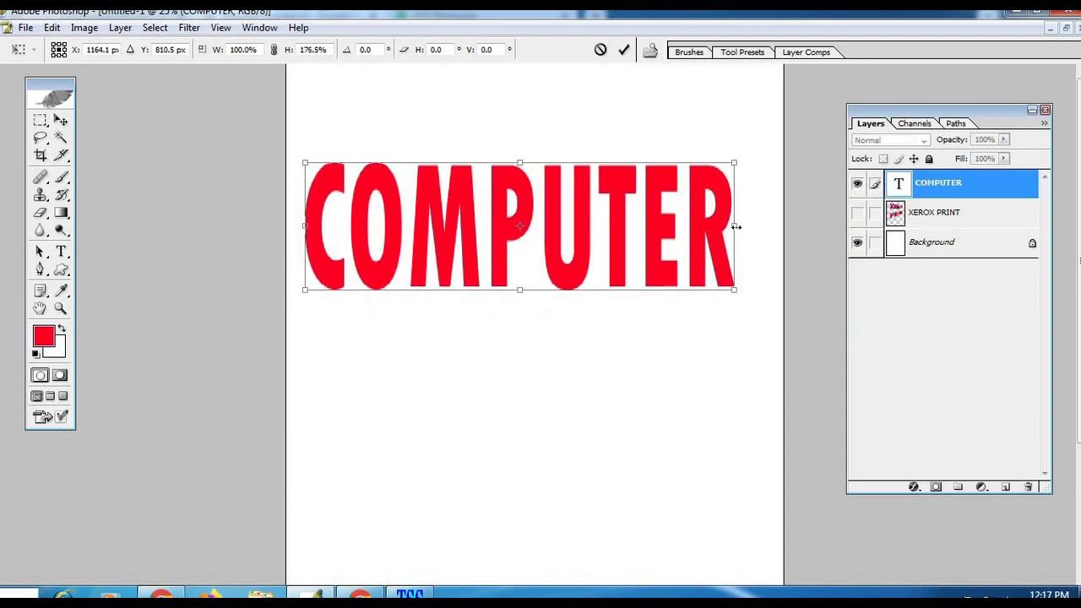
mouse_move(754, 225)
mouse_down()
mouse_move(772, 223)
mouse_move(761, 225)
mouse_up()
key(Return)
Step: Duplicate the COMPUTER text layer and shift the copy slightly upward
key(z)
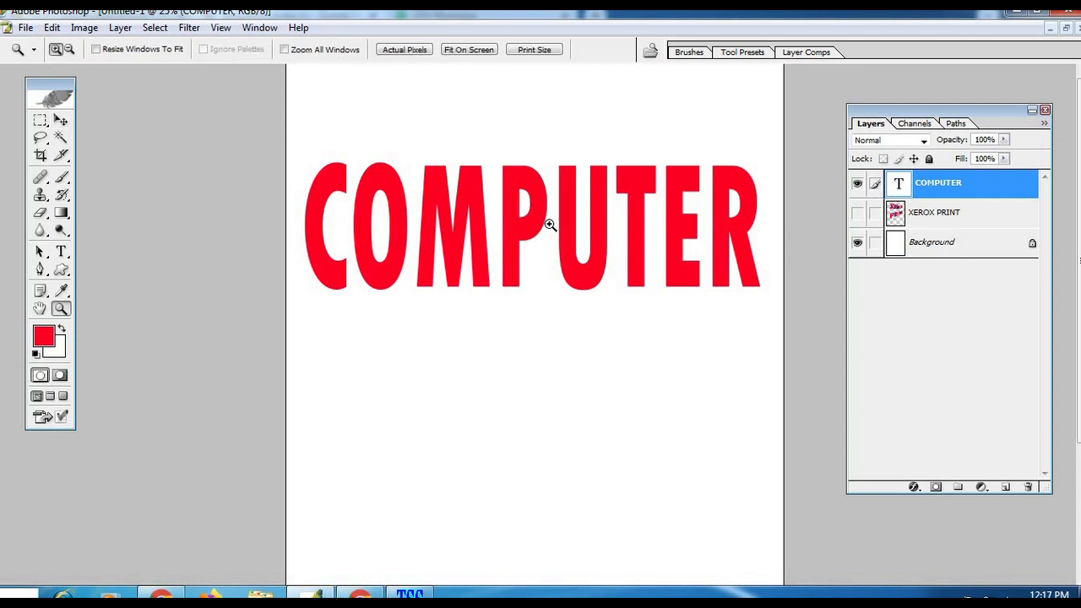
click(648, 257)
key(v)
key(ctrl+j)
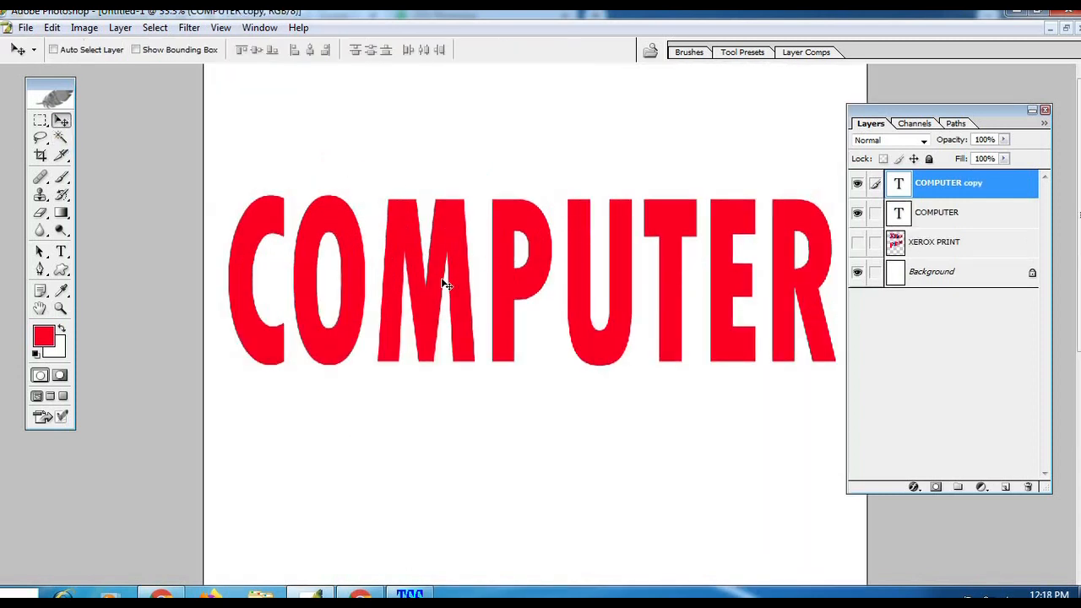
drag(442, 273, 442, 254)
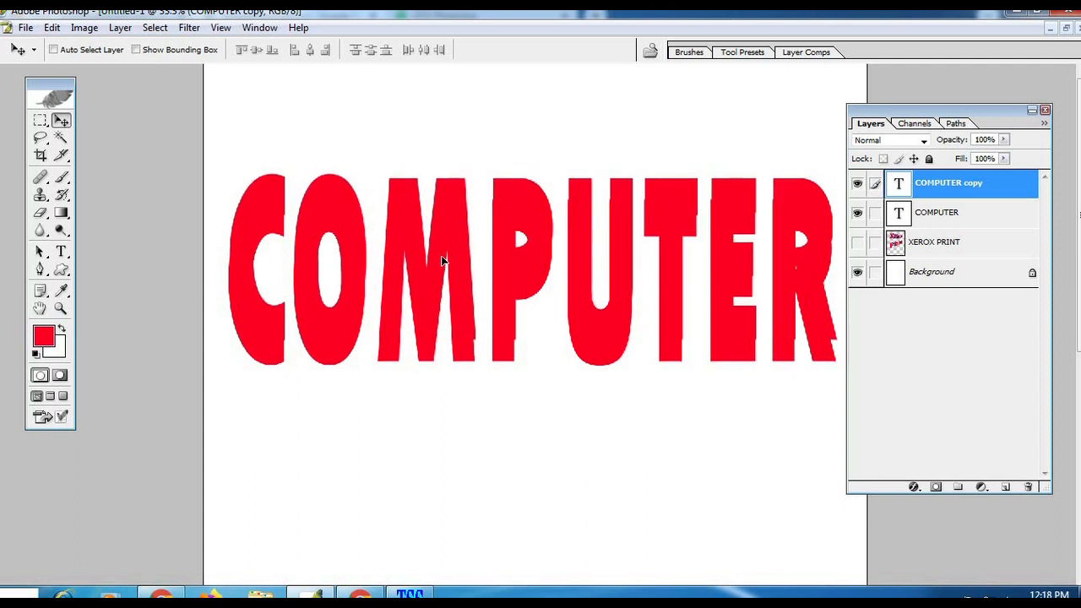
Step: Change the upper COMPUTER copy's text color to black (000000)
double_click(898, 182)
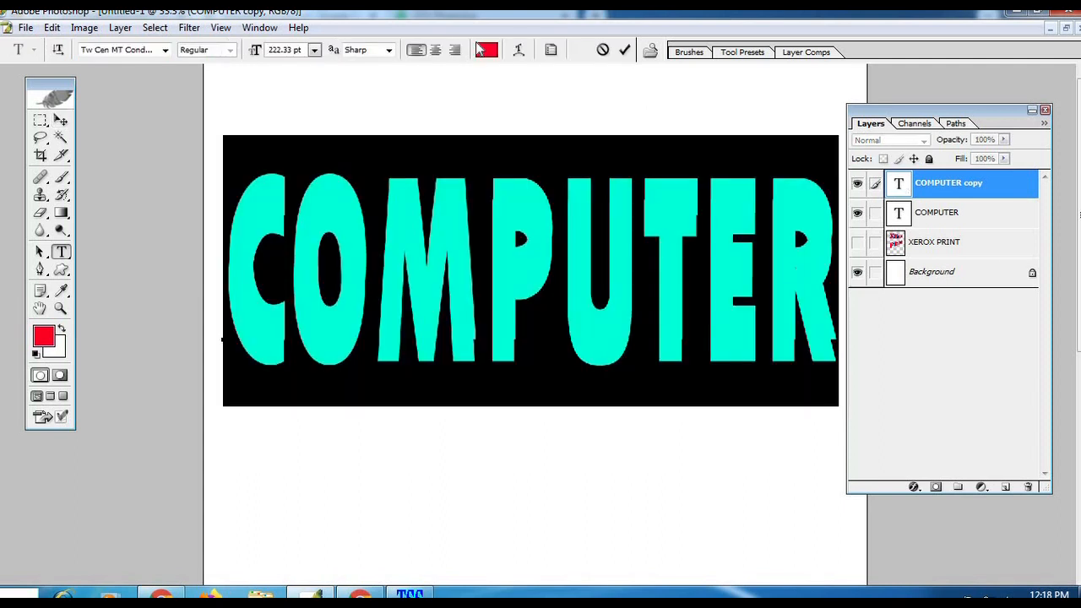
click(487, 50)
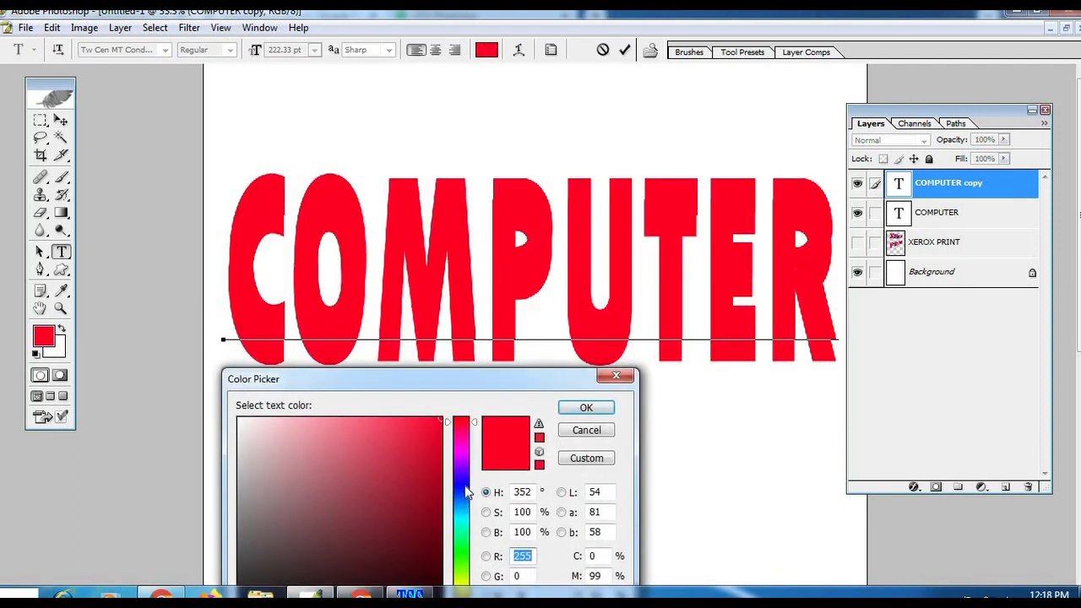
click(462, 493)
drag(488, 379, 519, 204)
drag(448, 422, 459, 464)
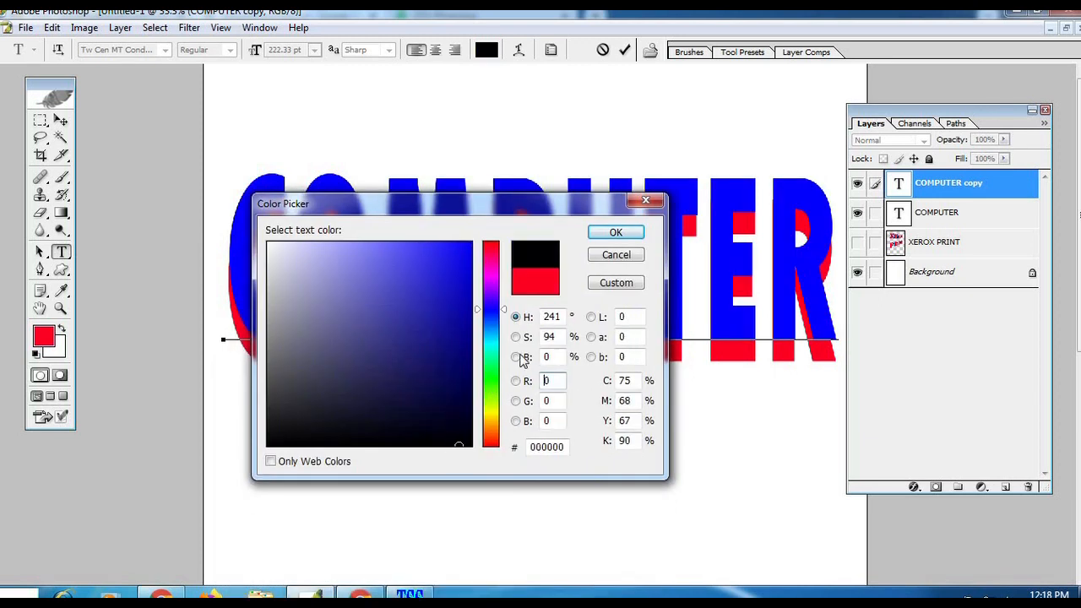
click(616, 232)
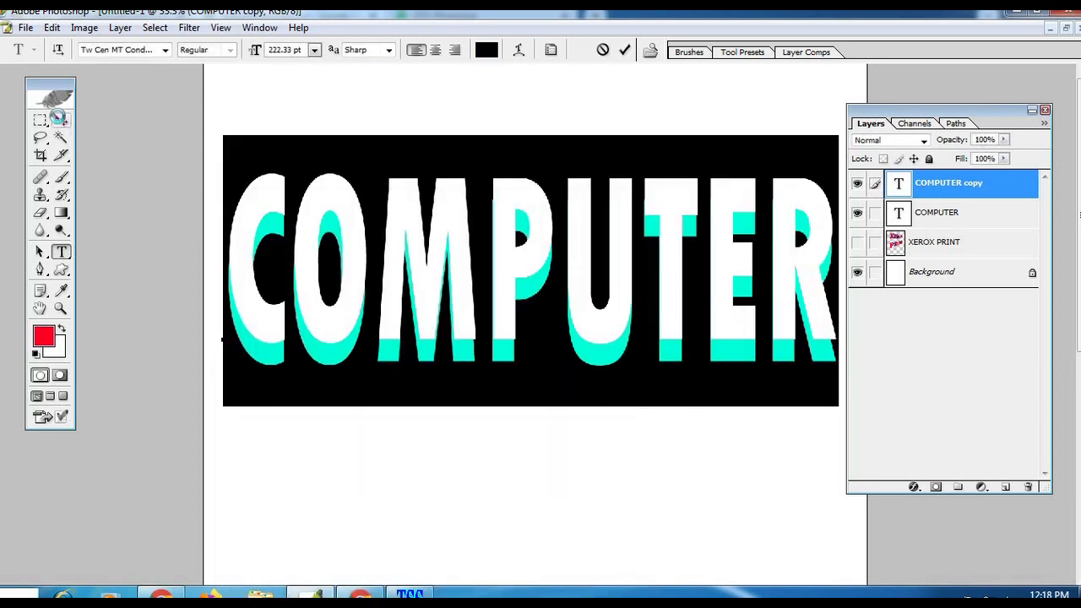
click(61, 121)
Step: Place the black COMPUTER layer beneath the red one and move the Layers palette clear of the artwork
drag(969, 197, 929, 243)
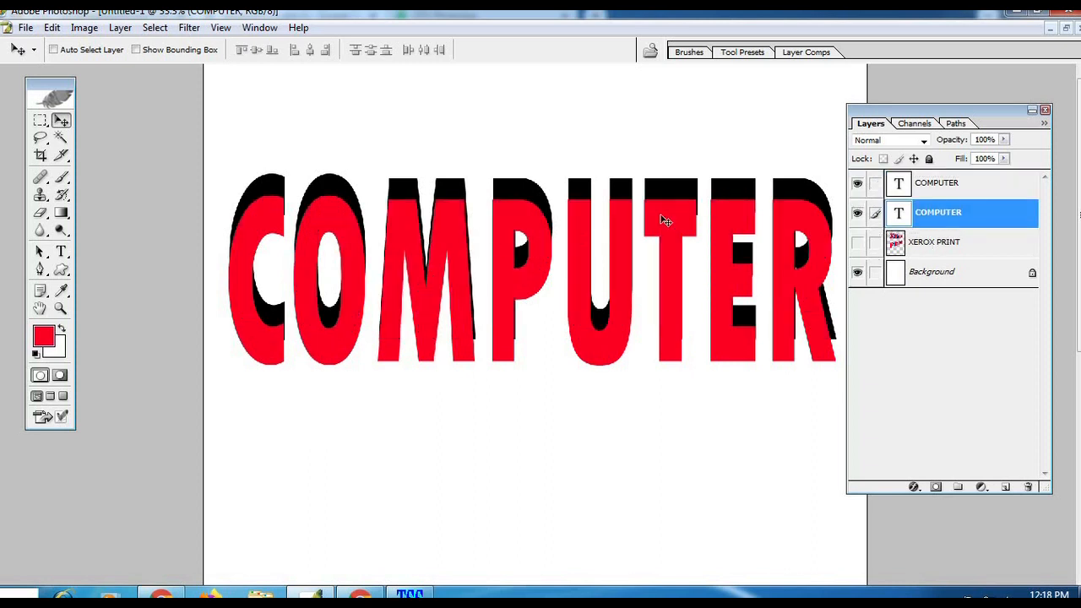
drag(898, 125, 1025, 124)
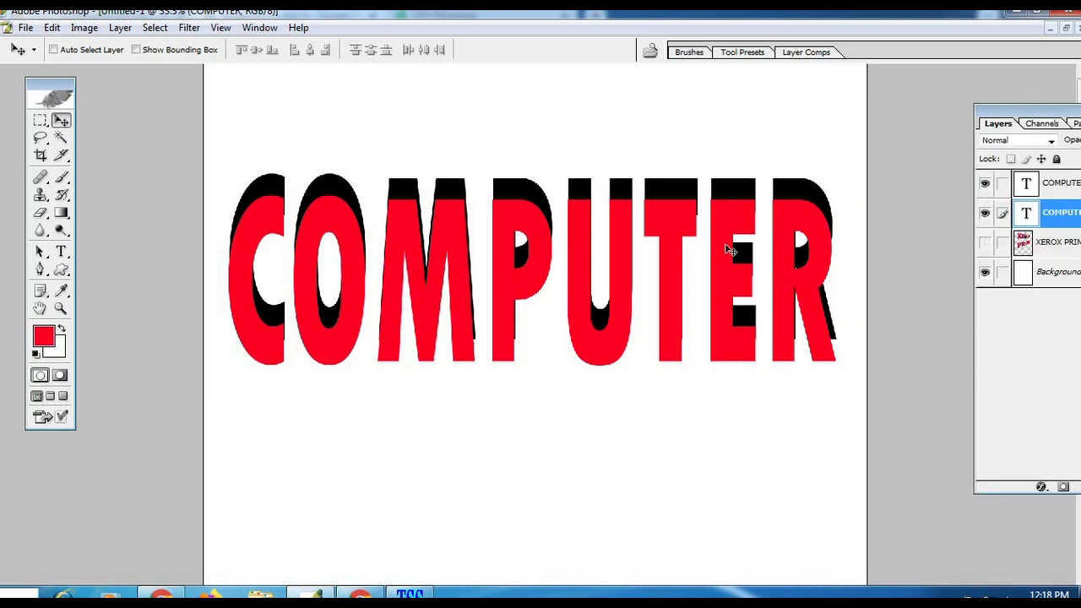
click(60, 308)
alt+click(593, 295)
click(584, 219)
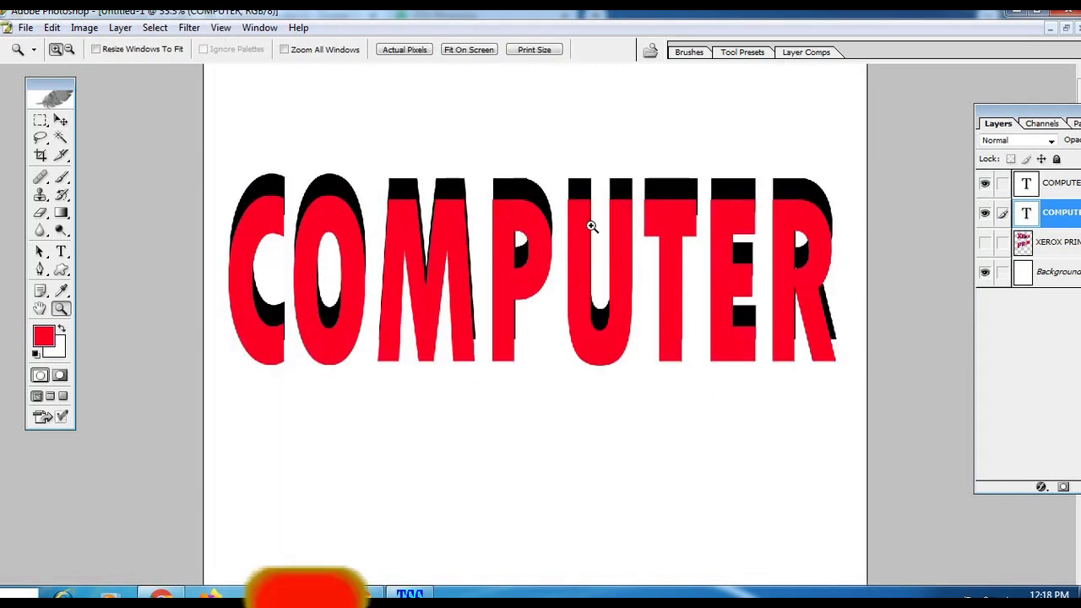
Step: Stretch the black COMPUTER text upward to about 105.6% height
key(v)
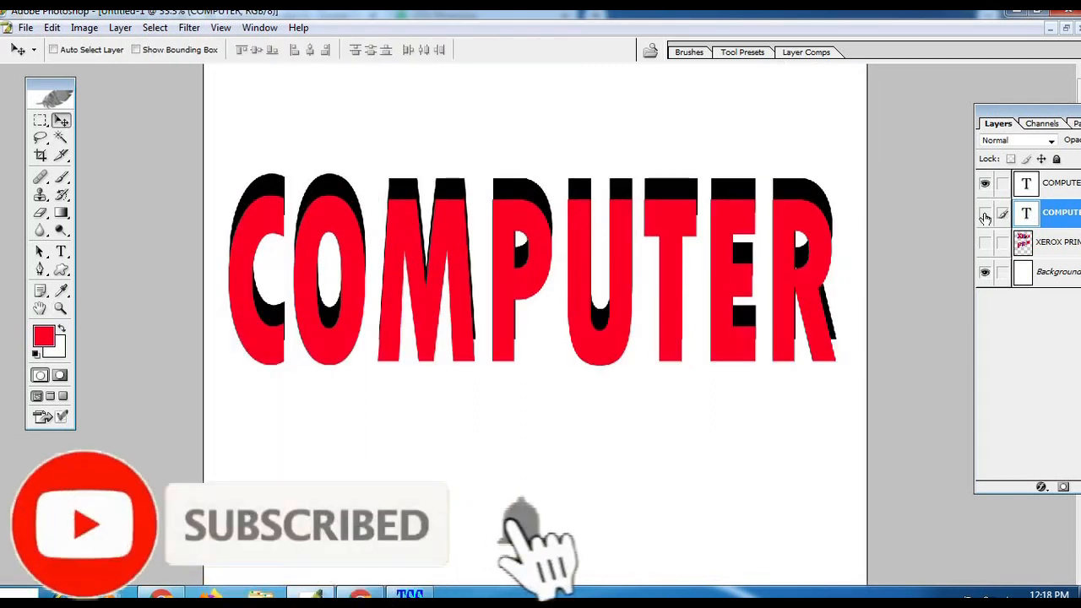
click(985, 217)
click(985, 217)
key(ctrl+t)
mouse_move(530, 171)
mouse_down()
mouse_move(530, 148)
mouse_move(533, 160)
mouse_up()
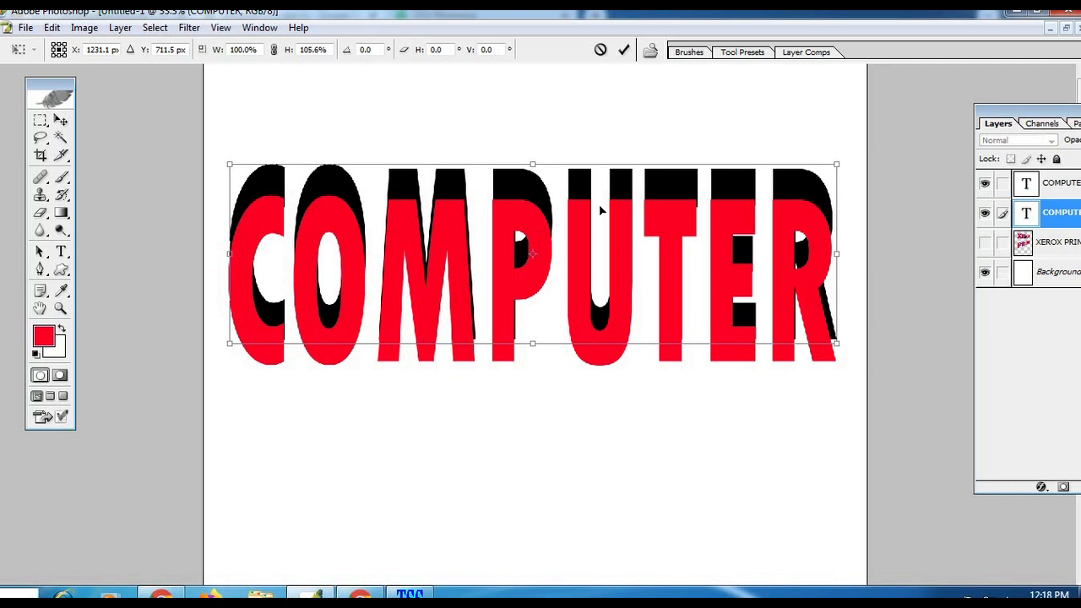
key(Return)
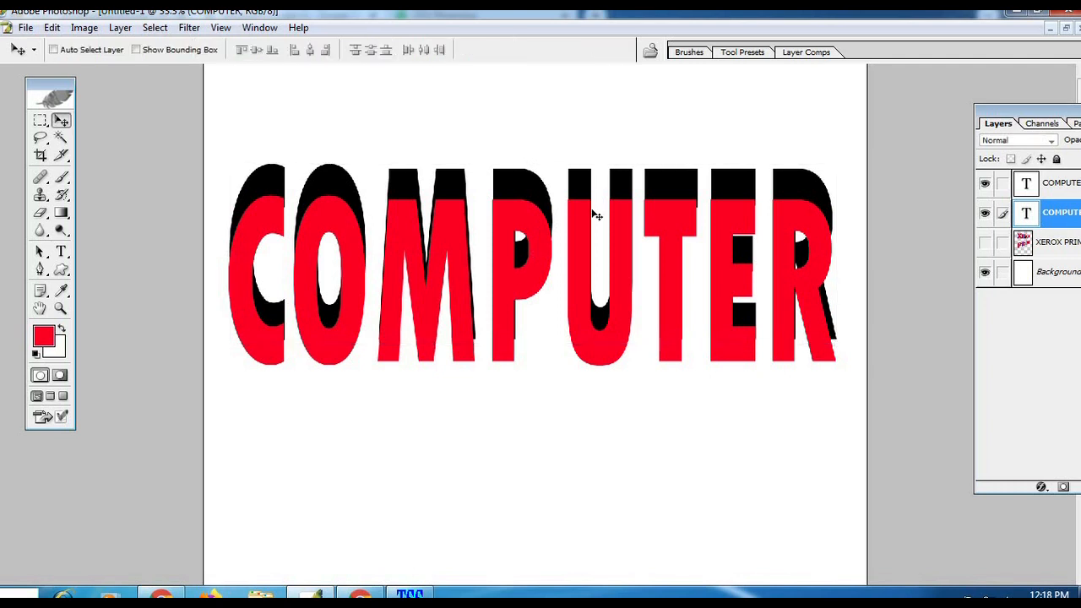
Step: Select the red COMPUTER text layer from the canvas and undo a trial move of it
right_click(357, 229)
click(363, 235)
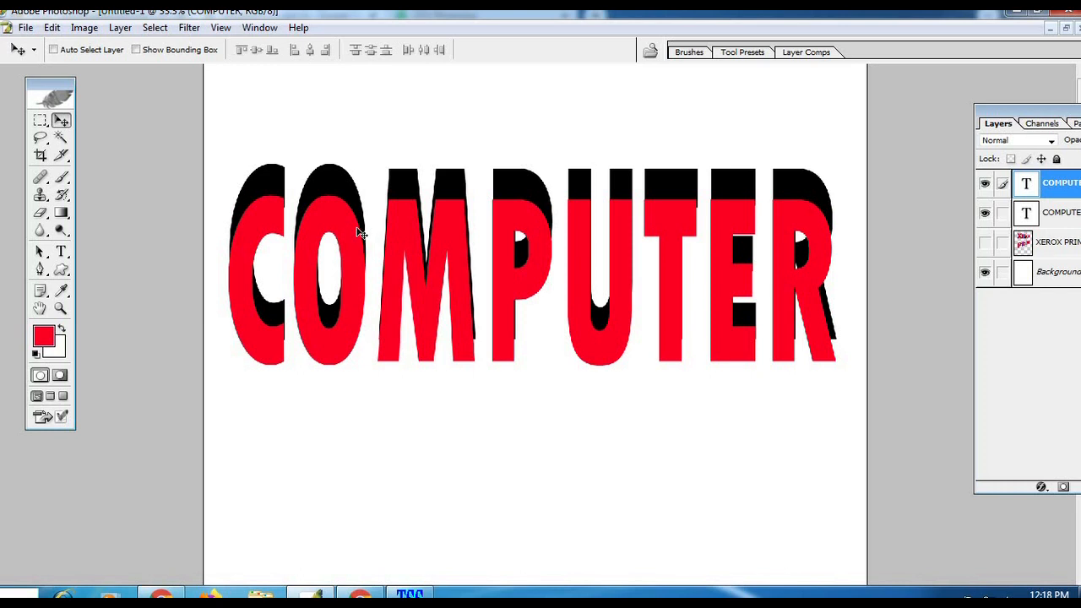
right_click(346, 239)
click(359, 234)
drag(377, 233, 417, 267)
key(ctrl+z)
right_click(335, 217)
click(356, 225)
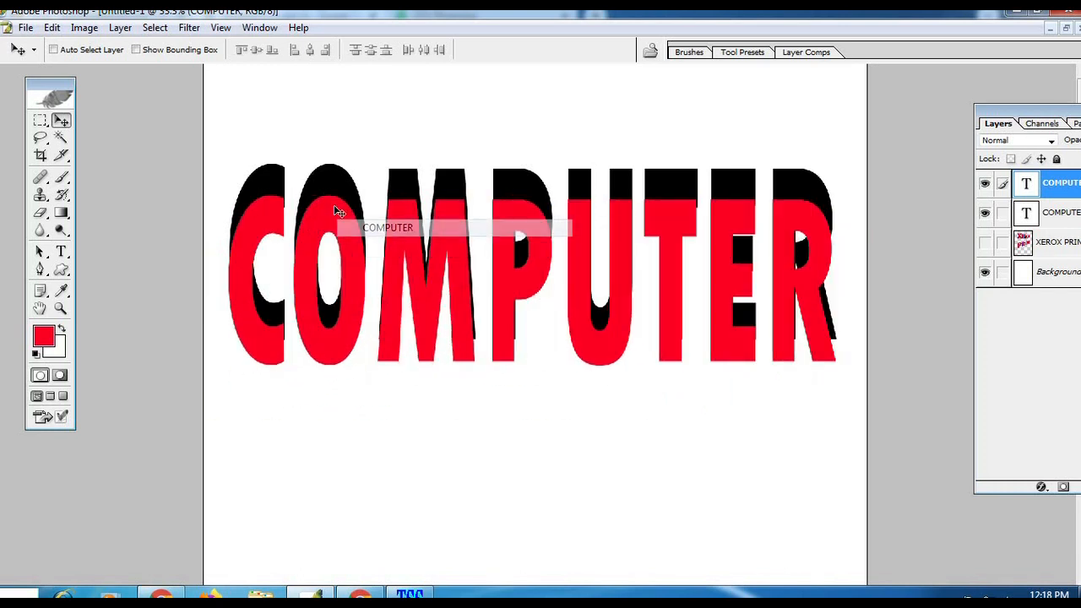
Step: Add a white outside Stroke layer style to the red COMPUTER text layer and make the stroke slightly thicker
click(120, 28)
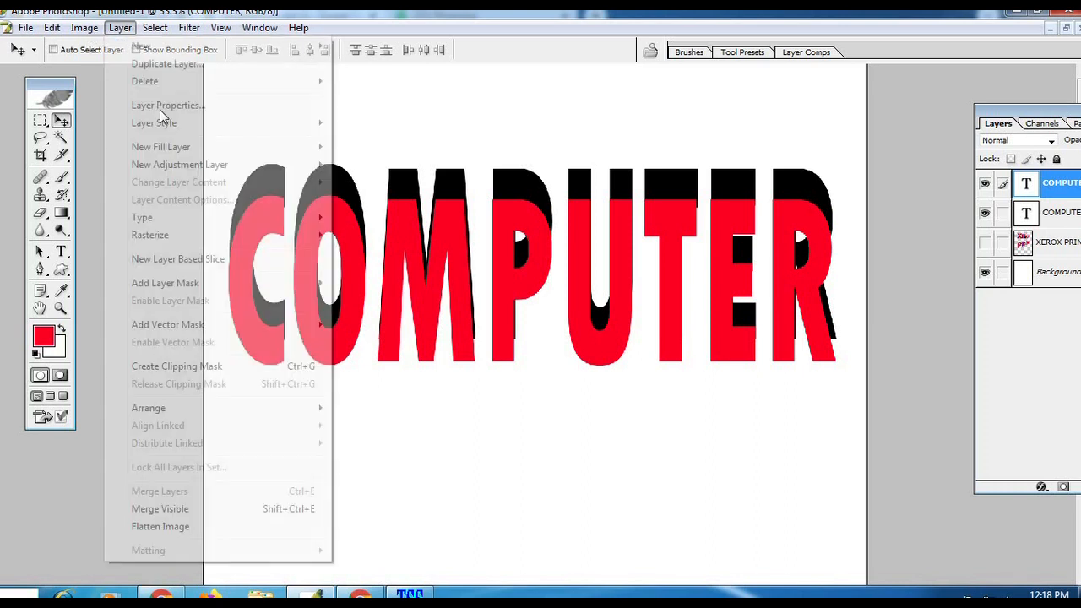
mouse_move(253, 125)
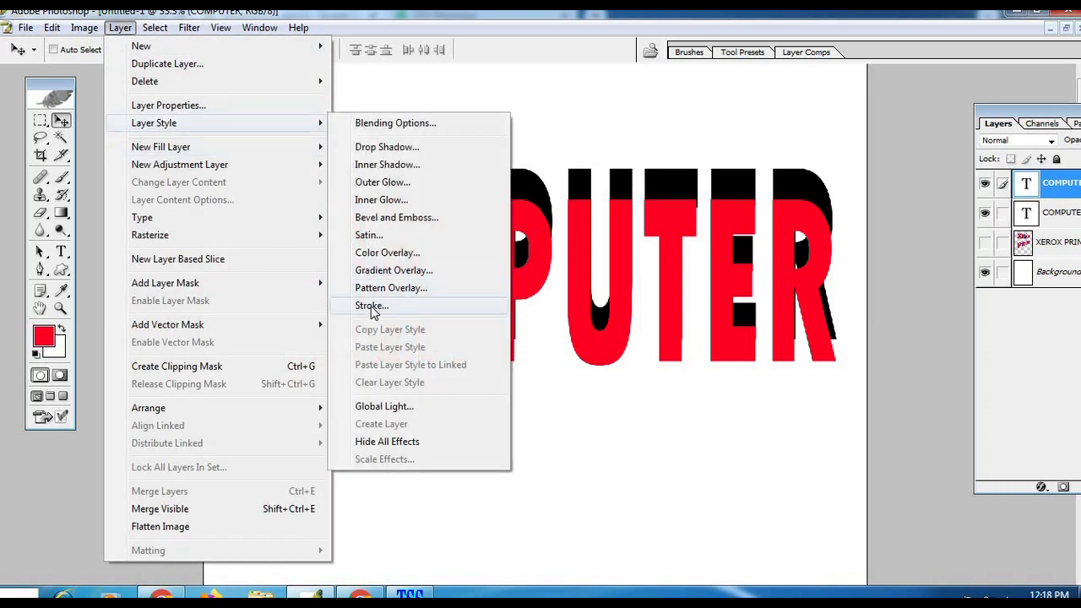
click(372, 305)
drag(383, 294, 640, 300)
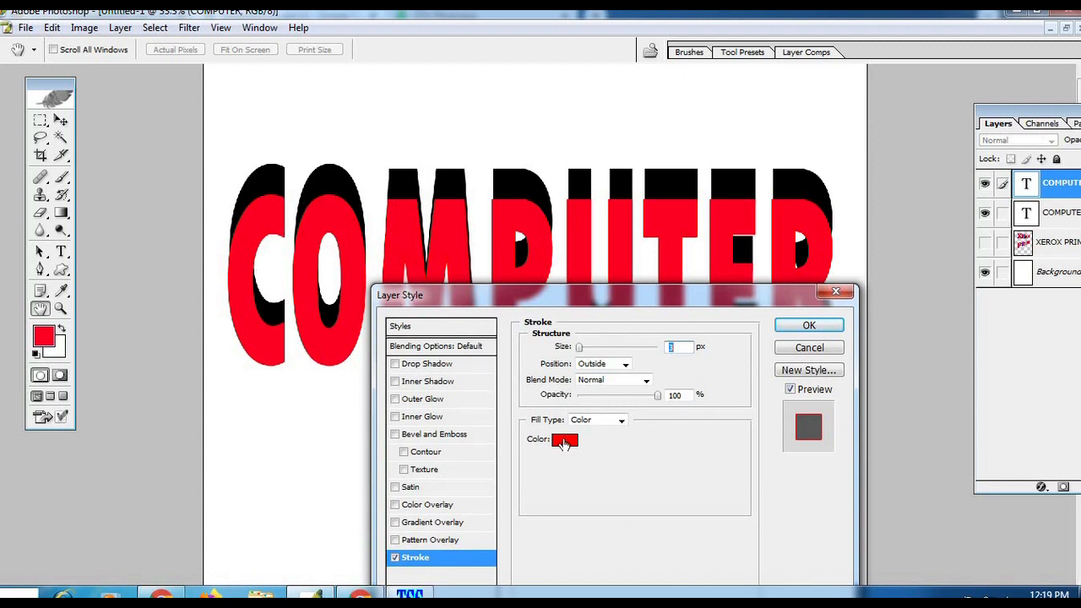
drag(597, 293, 598, 167)
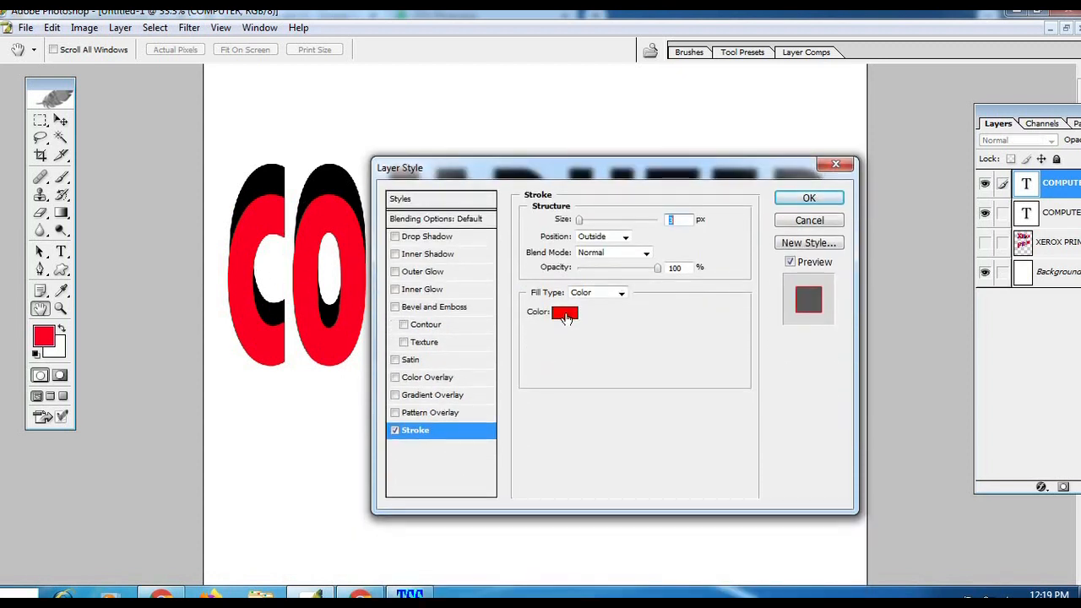
click(565, 314)
click(269, 245)
click(616, 234)
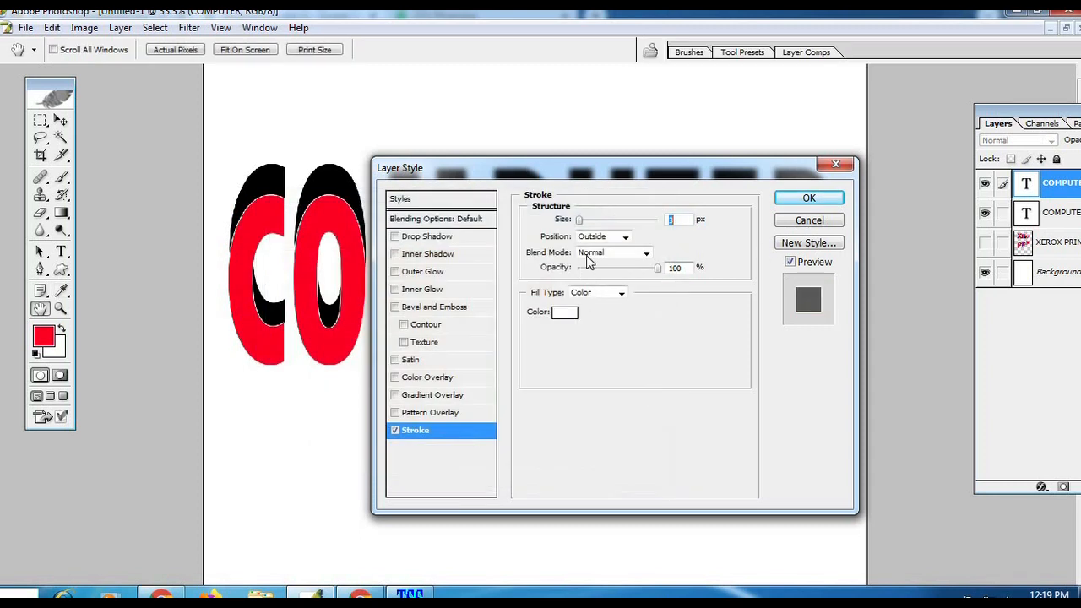
drag(582, 222, 585, 220)
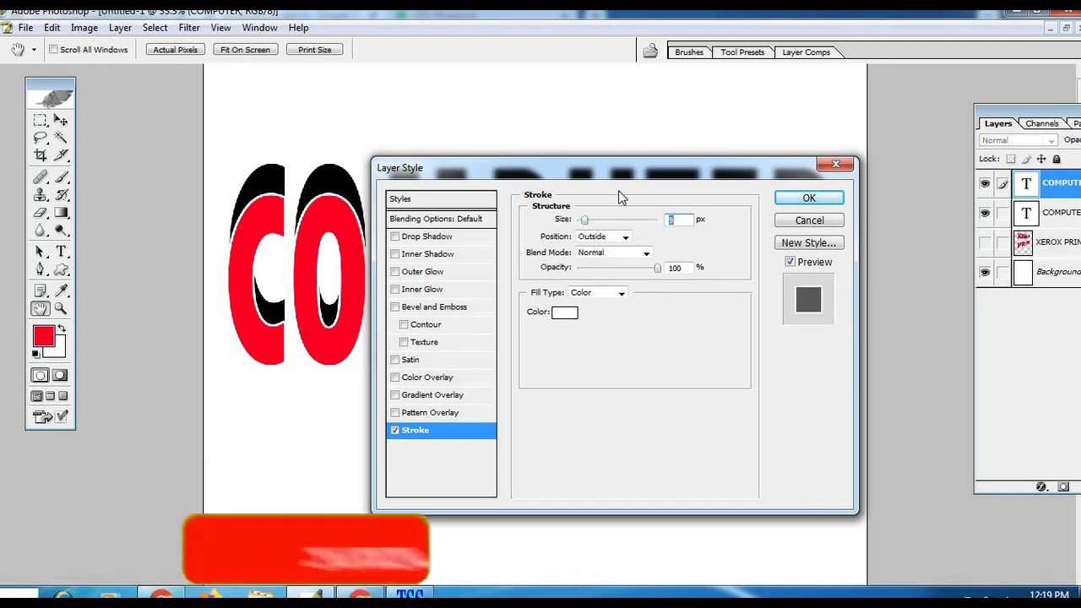
click(809, 197)
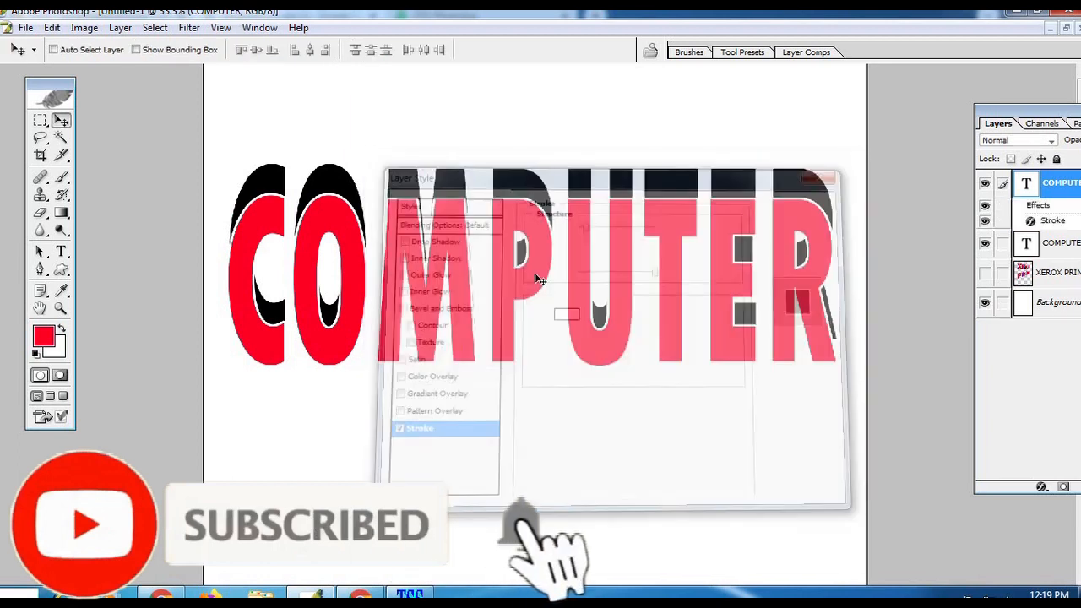
Step: Choose a pale cream foreground color and fill the Background layer with it
click(65, 309)
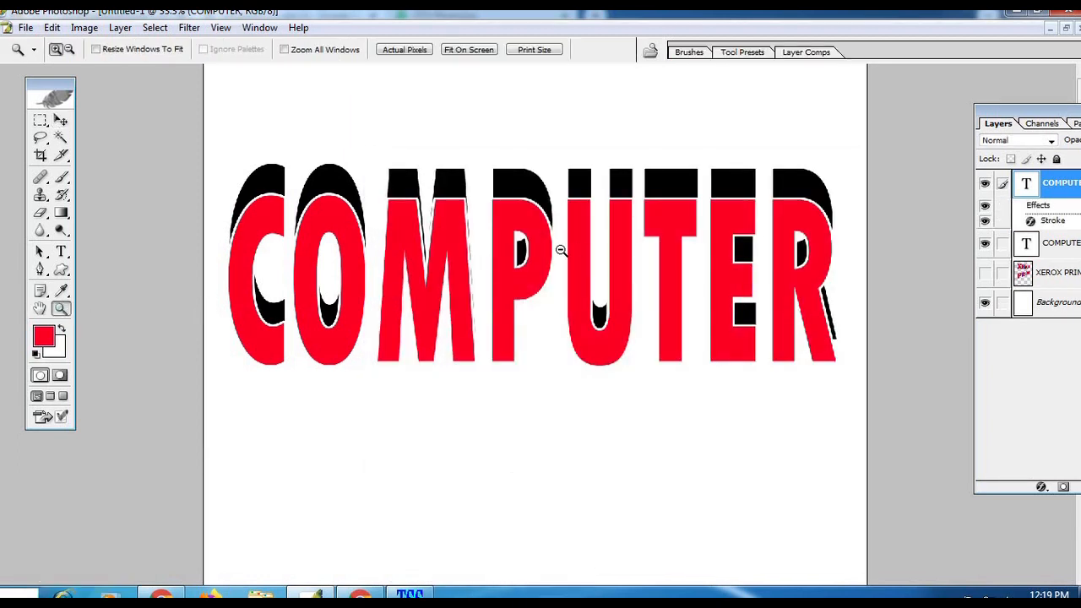
alt+click(581, 250)
alt+click(612, 231)
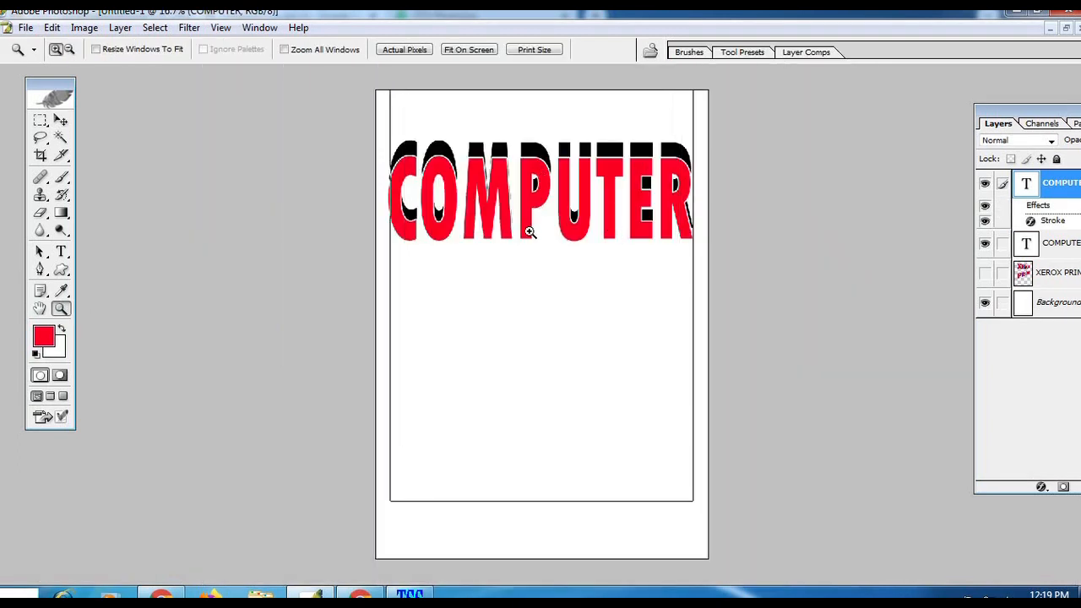
click(527, 234)
key(v)
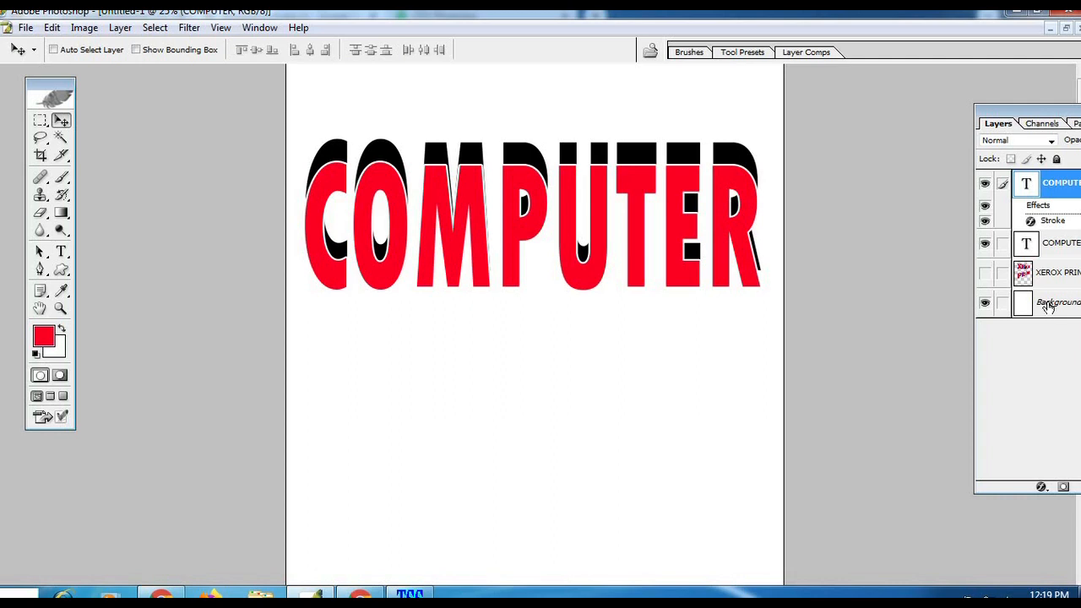
click(1048, 305)
click(44, 337)
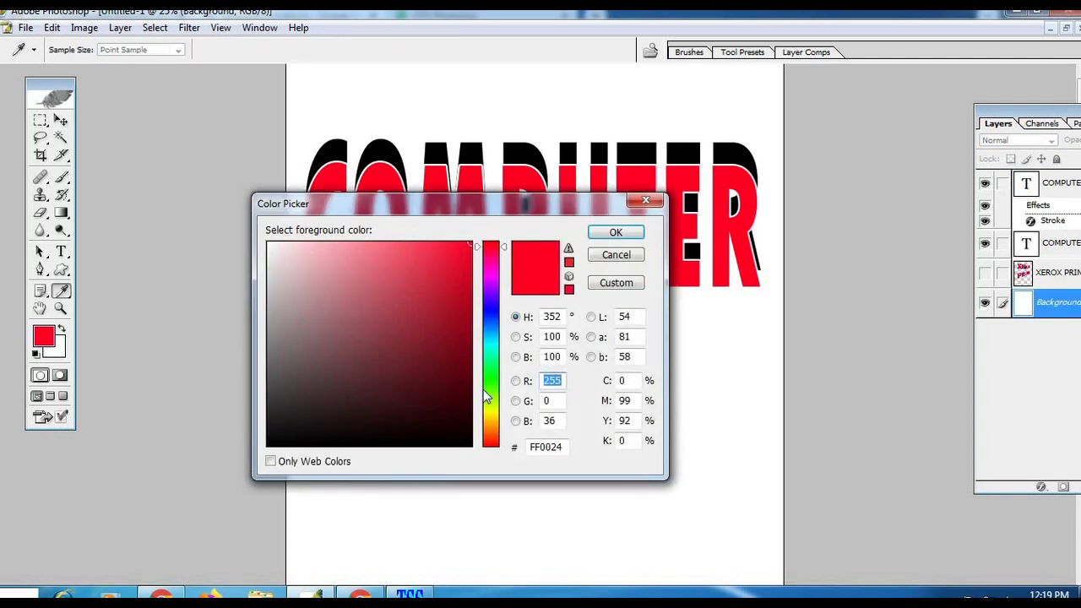
click(490, 415)
mouse_move(382, 300)
mouse_down()
mouse_move(341, 278)
mouse_move(325, 243)
mouse_move(292, 243)
mouse_up()
click(616, 232)
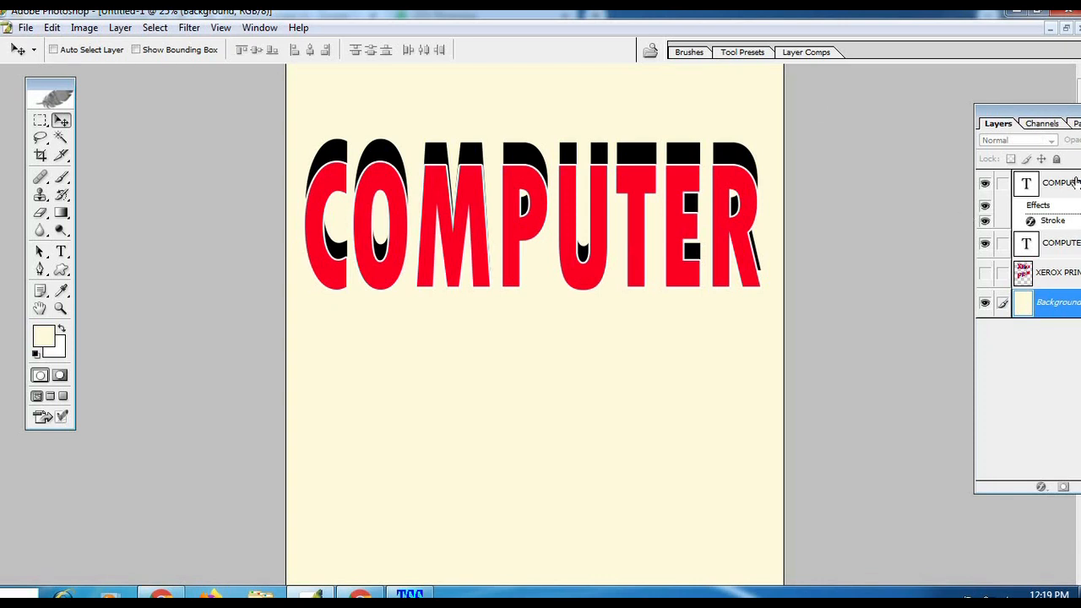
Step: Link the red and black COMPUTER text layers and merge them into one layer
click(1049, 244)
click(1003, 186)
key(ctrl+e)
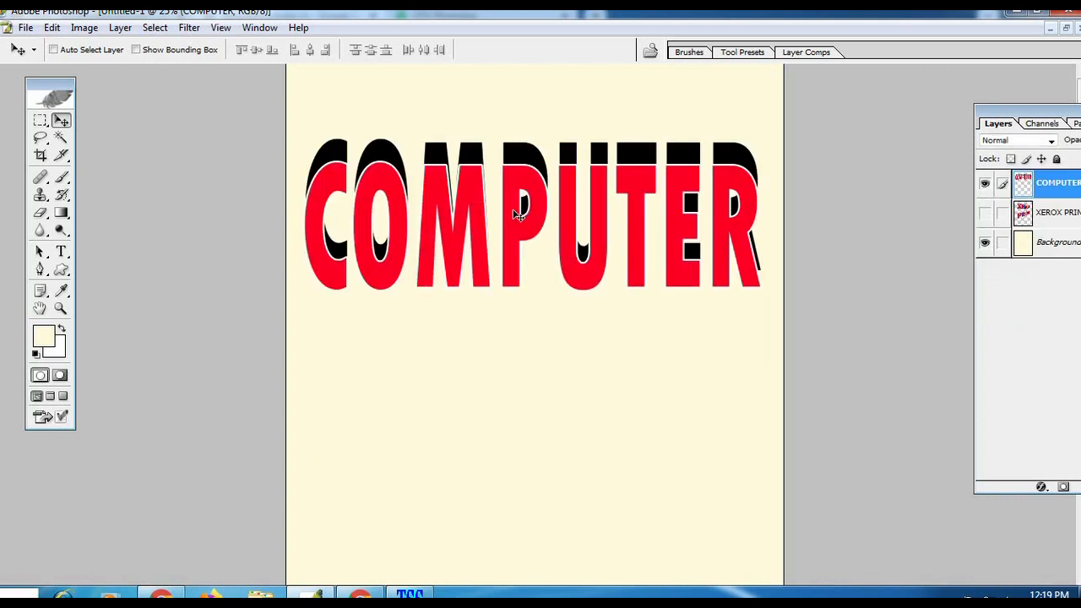
Step: Try reshaping the merged COMPUTER artwork from its left edge with Free Transform and undo the change
right_click(468, 201)
key(ctrl+t)
drag(303, 221, 336, 332)
key(ctrl+z)
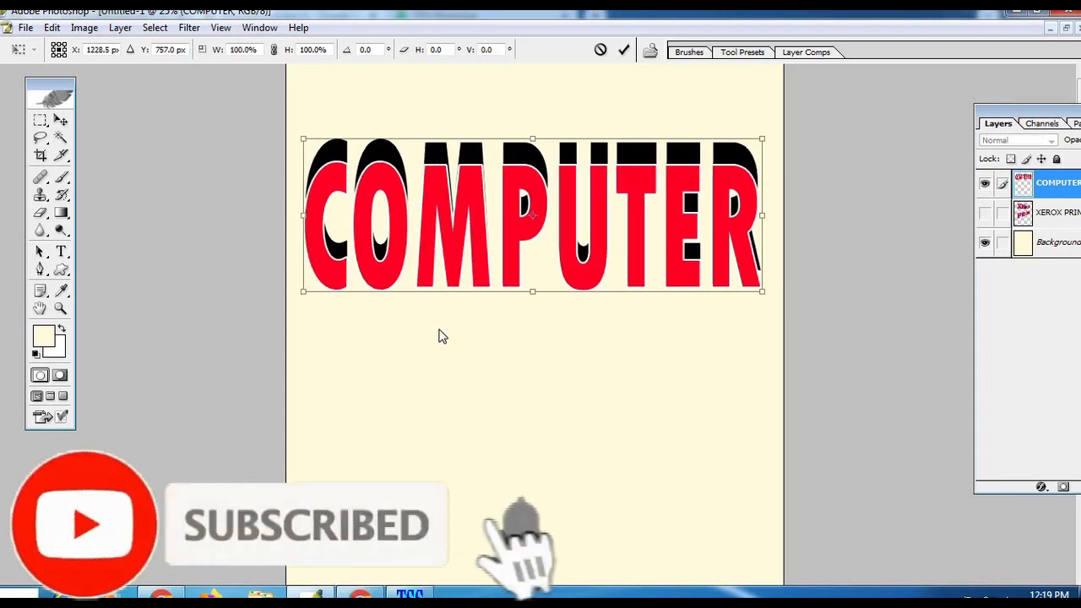
Step: Try narrowing the lower edge of the COMPUTER artwork with a Perspective transform and undo it
right_click(411, 211)
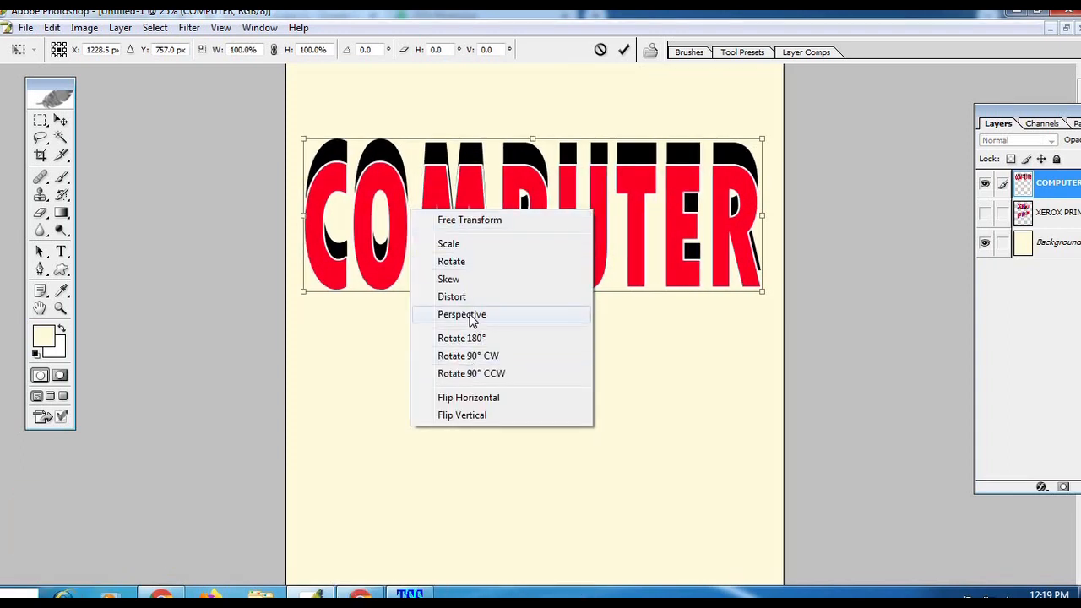
key(Return)
drag(763, 293, 621, 297)
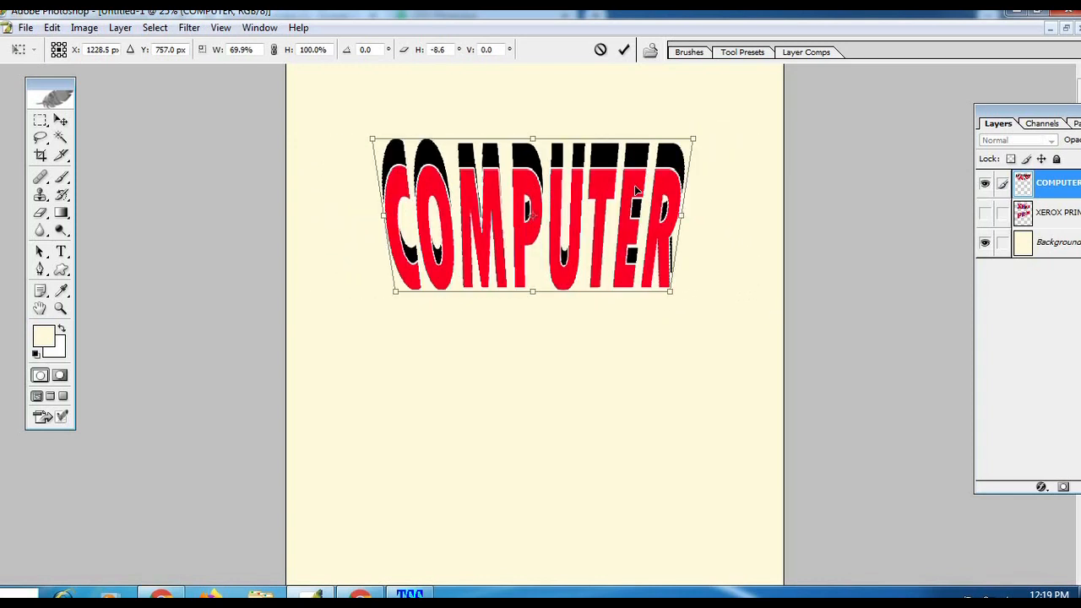
key(Return)
key(ctrl+z)
Step: Distort the merged COMPUTER artwork so its C end is taller and the lettering tapers toward the R
key(ctrl+t)
right_click(667, 195)
right_click(587, 215)
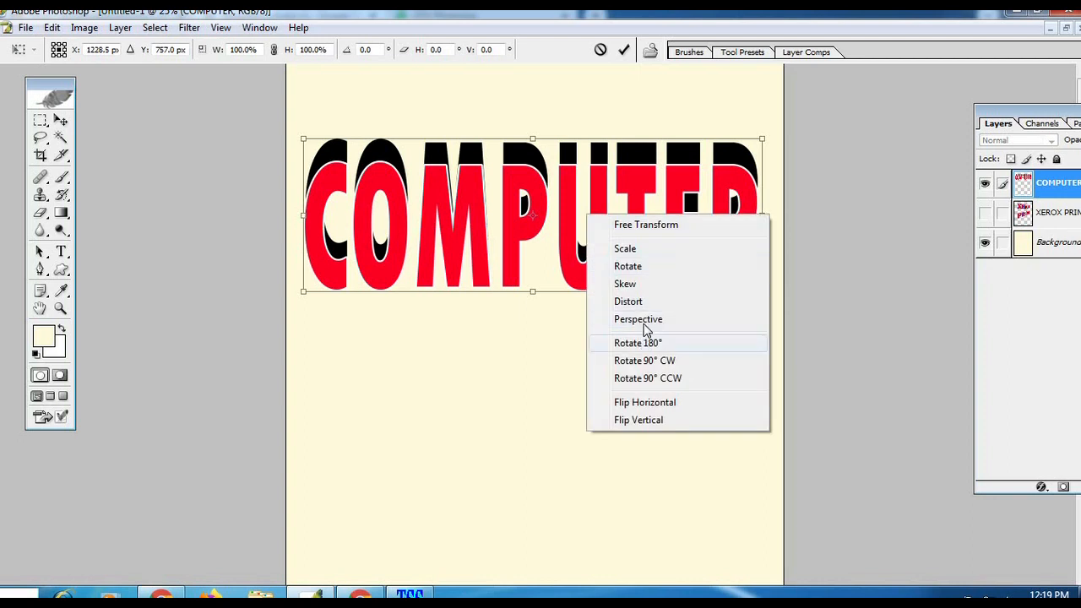
click(640, 303)
drag(305, 296, 351, 530)
key(Escape)
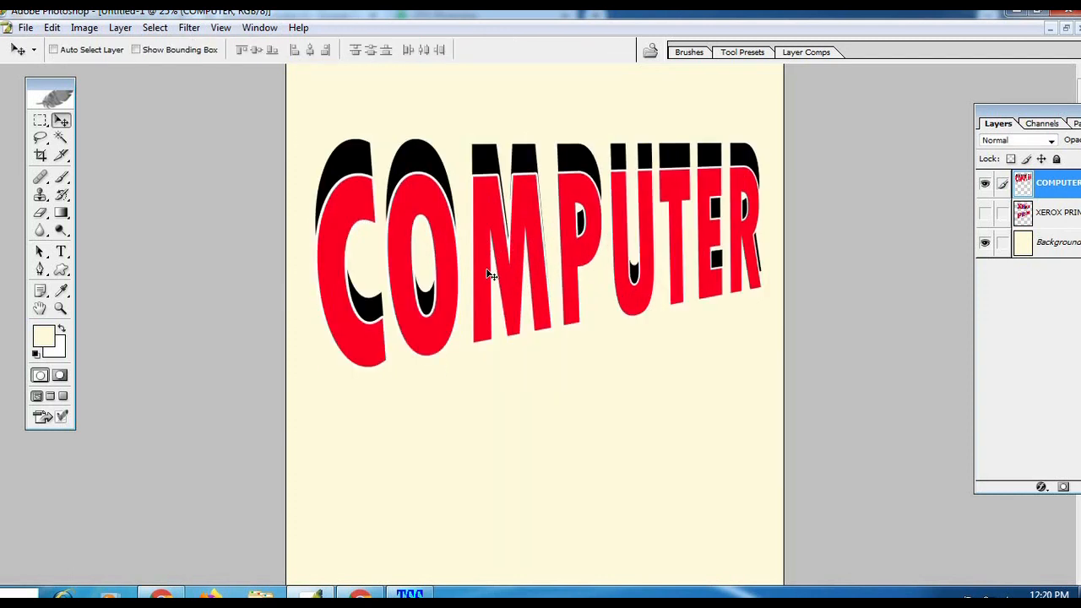
click(61, 308)
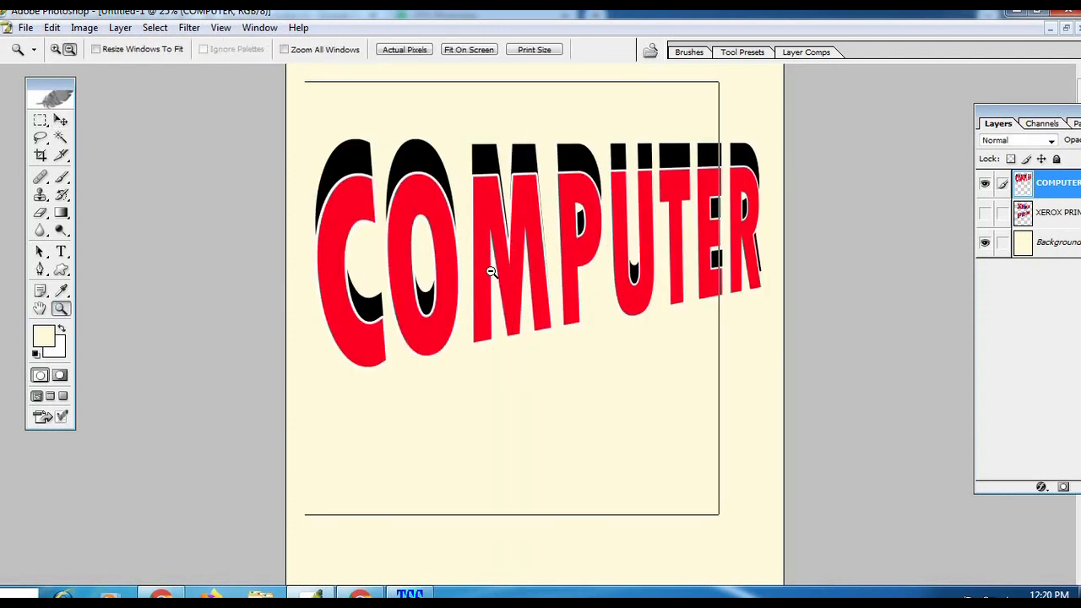
alt+click(493, 273)
click(598, 191)
key(v)
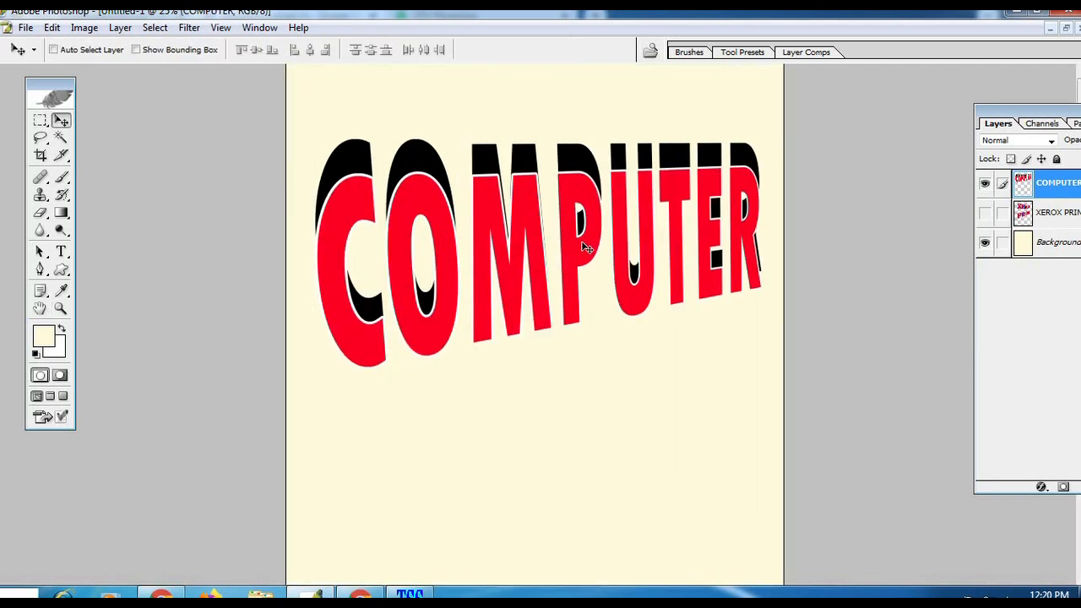